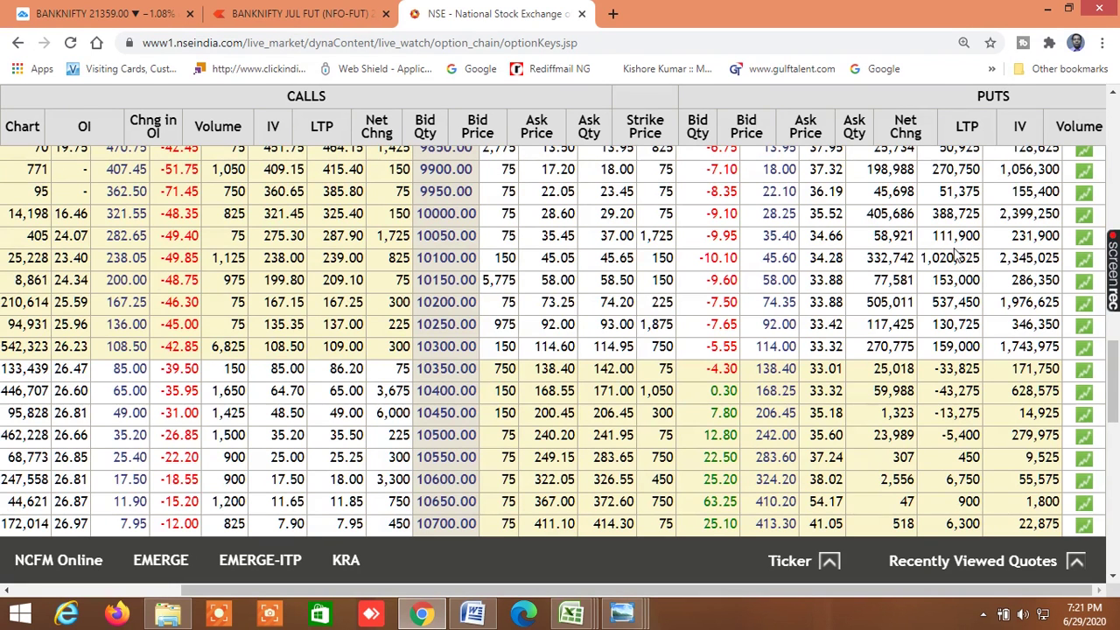
Step: Load the BANKNIFTY option chain in place of NIFTY and view its available expiry dates
drag(880, 585, 645, 586)
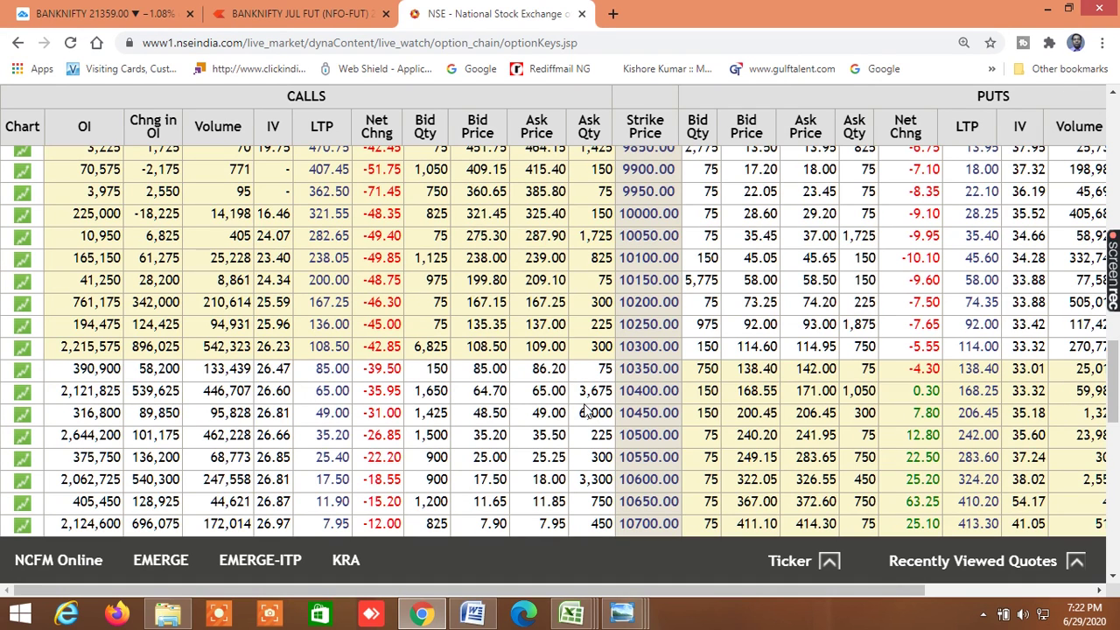
scroll(586, 413, up, 4)
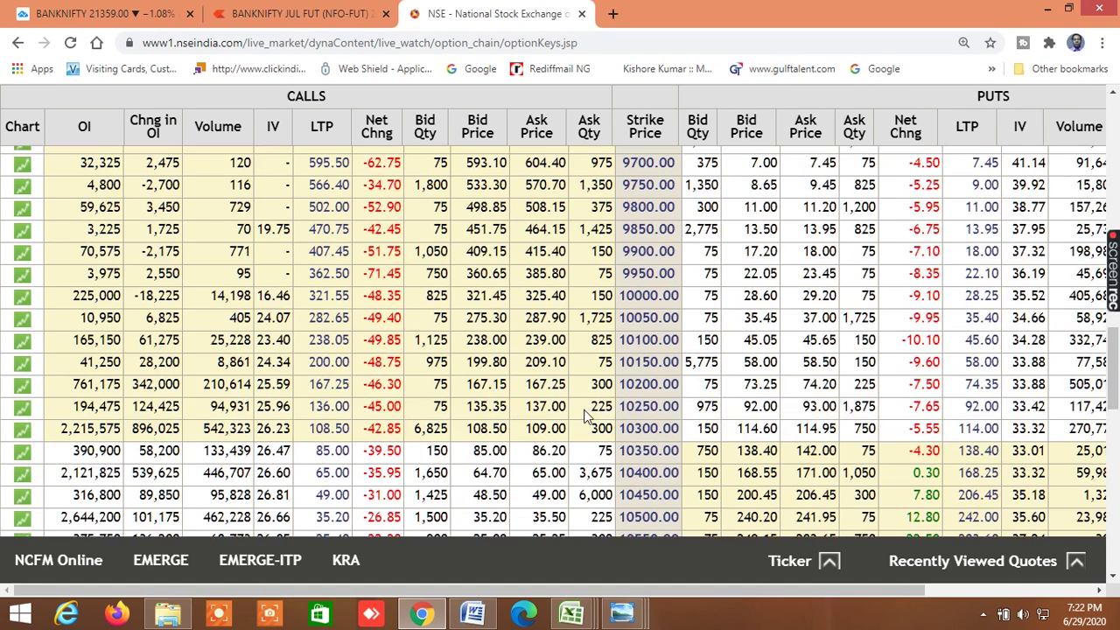
scroll(586, 413, up, 10)
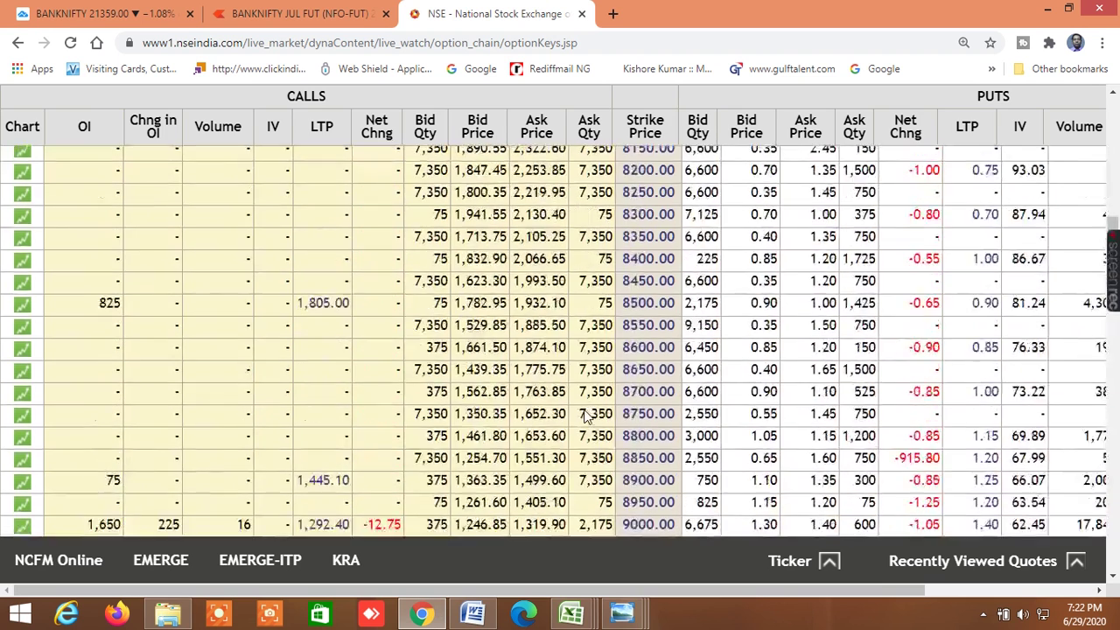
scroll(586, 413, up, 2)
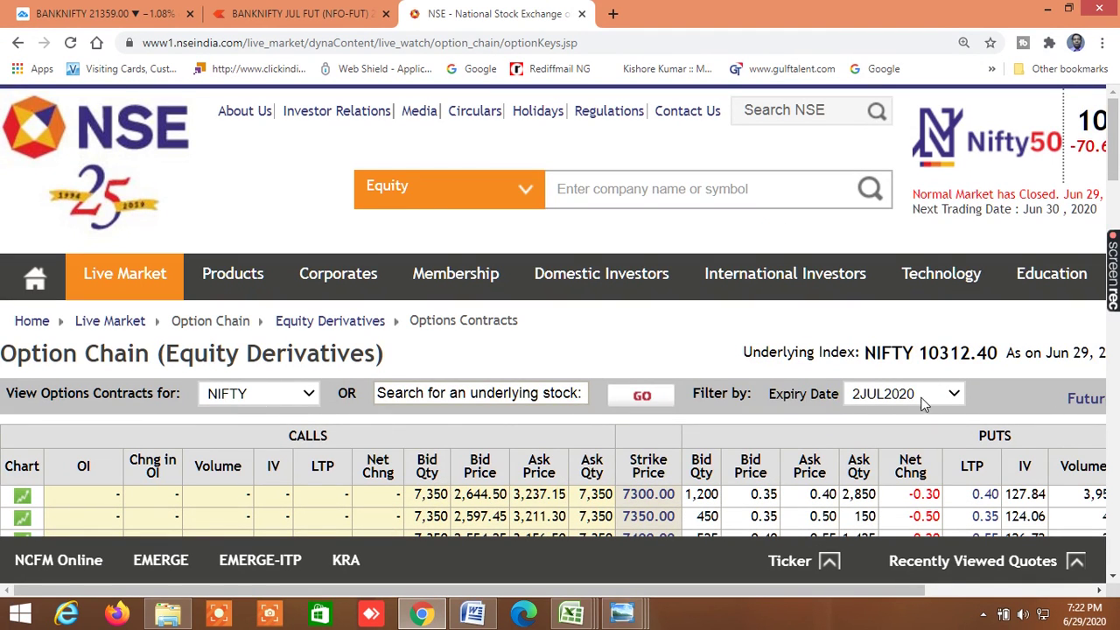
key(alt+Down)
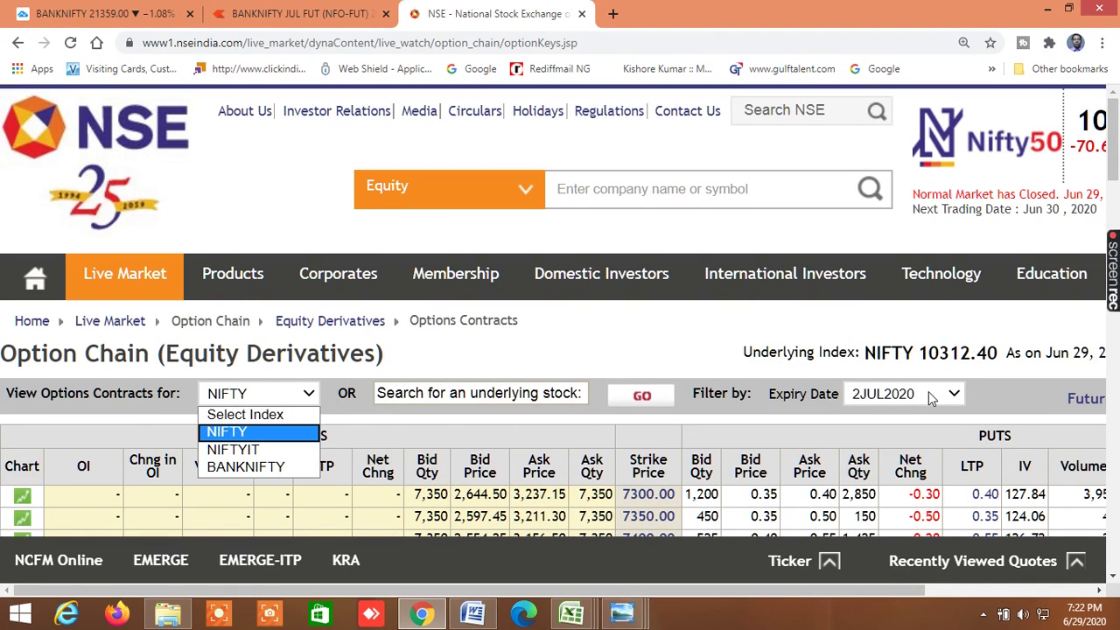
click(269, 474)
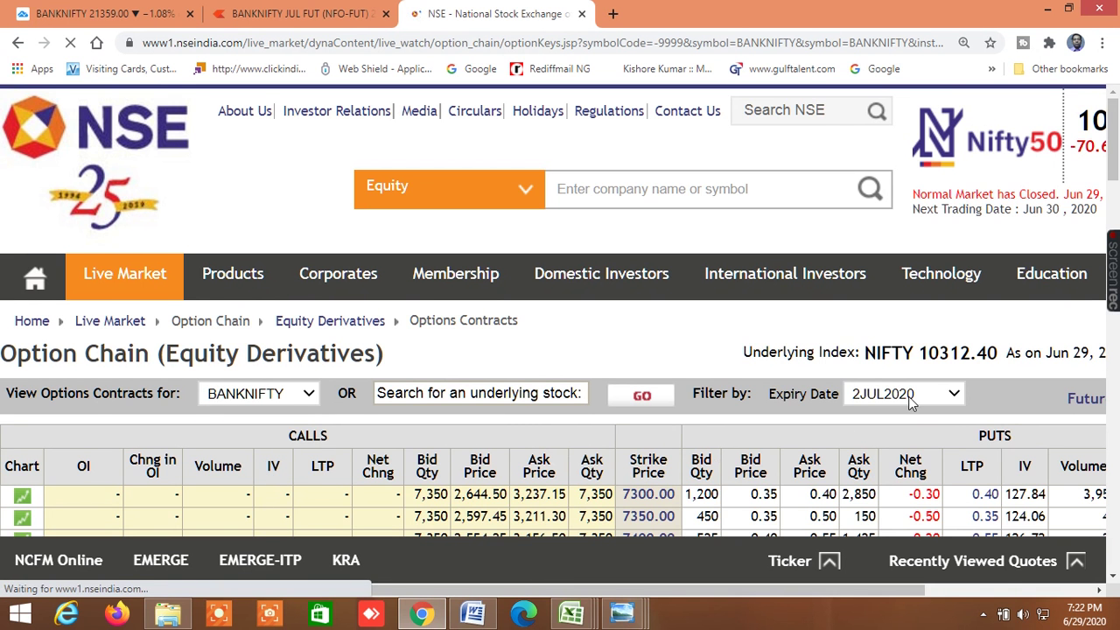
click(910, 401)
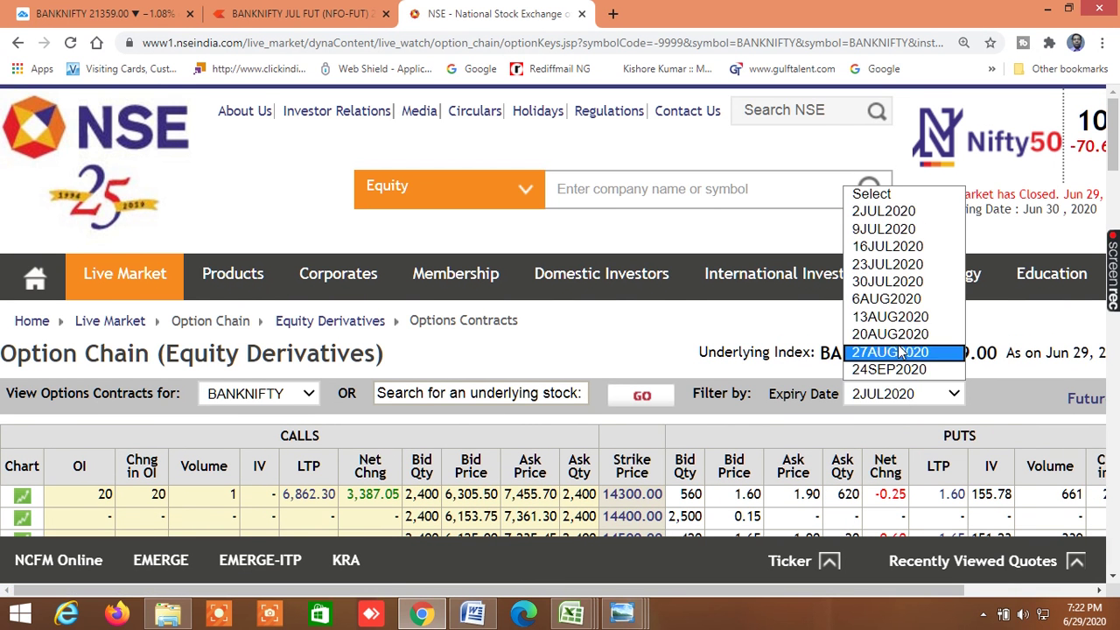
click(613, 234)
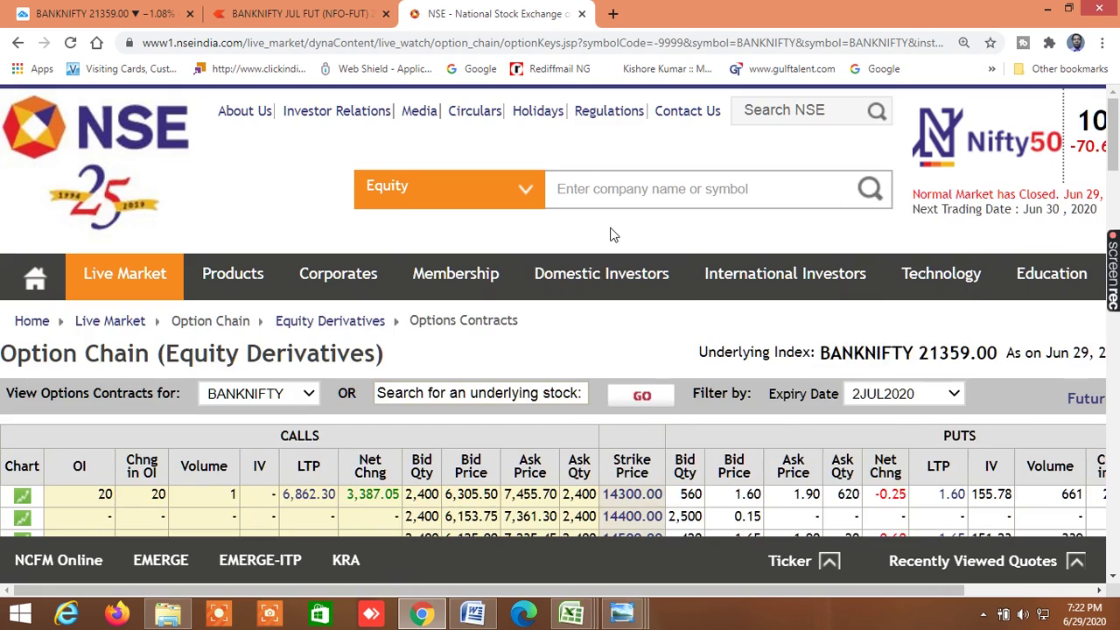
Step: Look through the BANKNIFTY option chain for the 2JUL2020 expiry and locate the strikes around the underlying index price
scroll(612, 368, down, 5)
scroll(612, 369, up, 5)
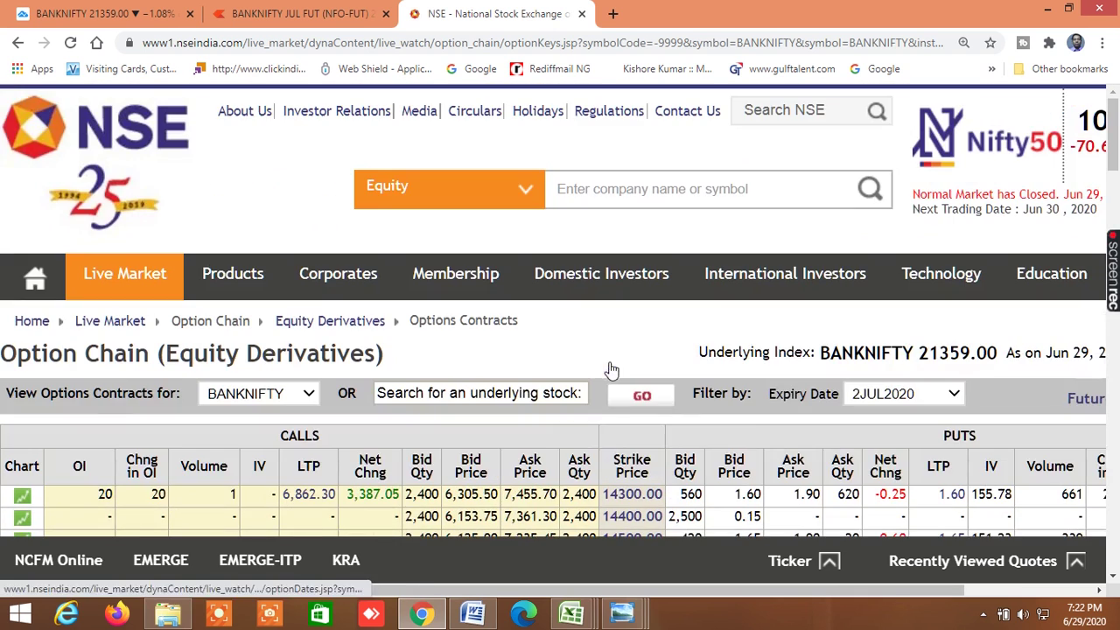
scroll(609, 391, down, 1)
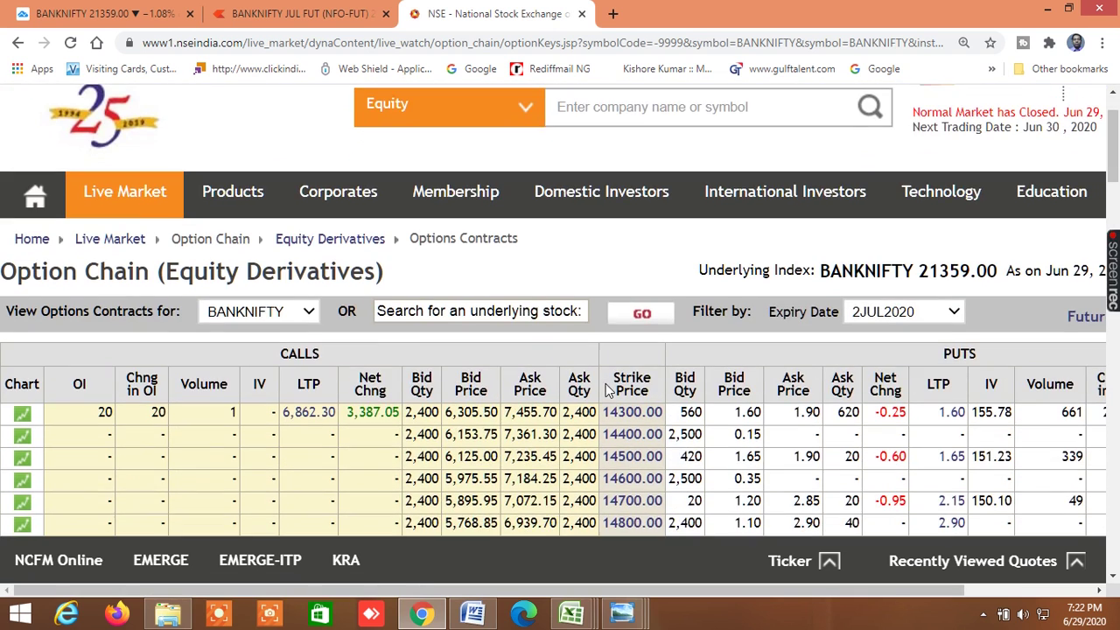
scroll(608, 391, down, 15)
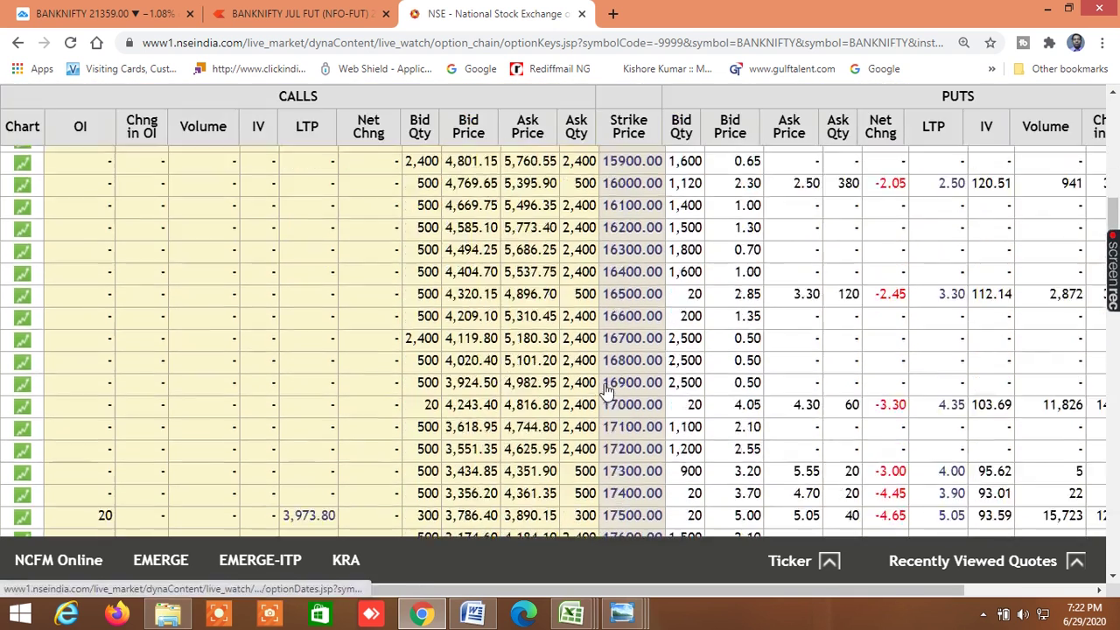
scroll(609, 391, down, 14)
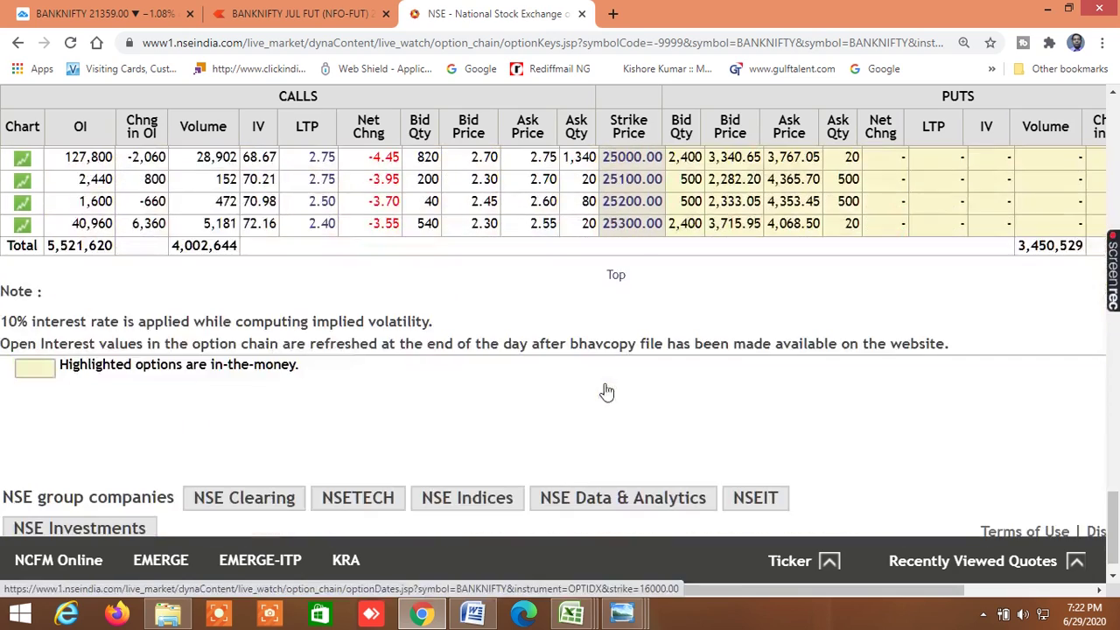
scroll(609, 391, up, 13)
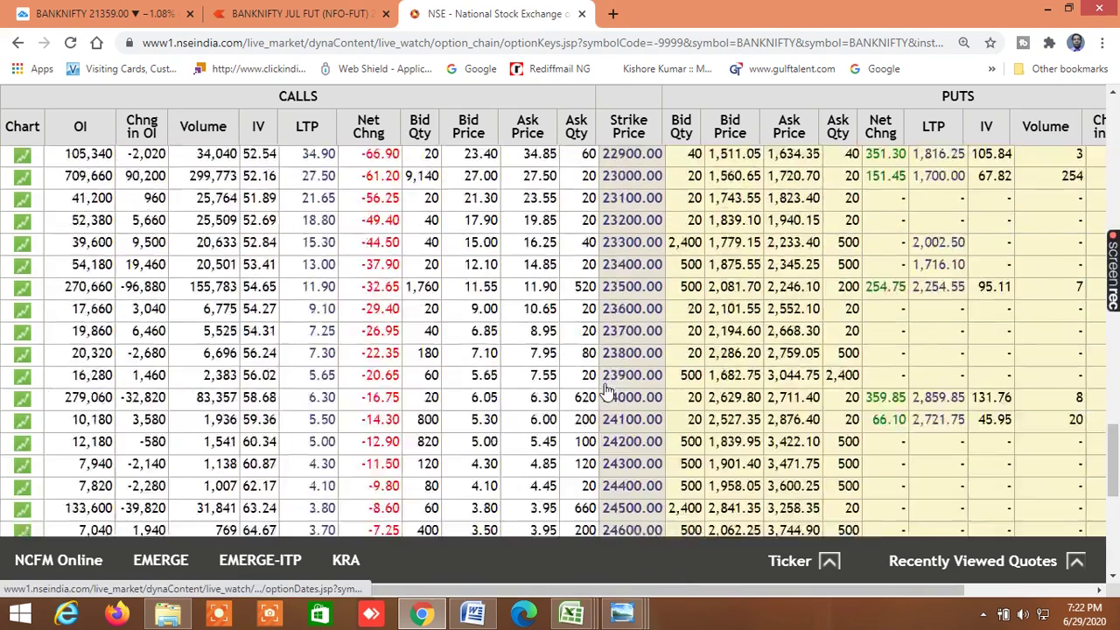
scroll(609, 391, up, 13)
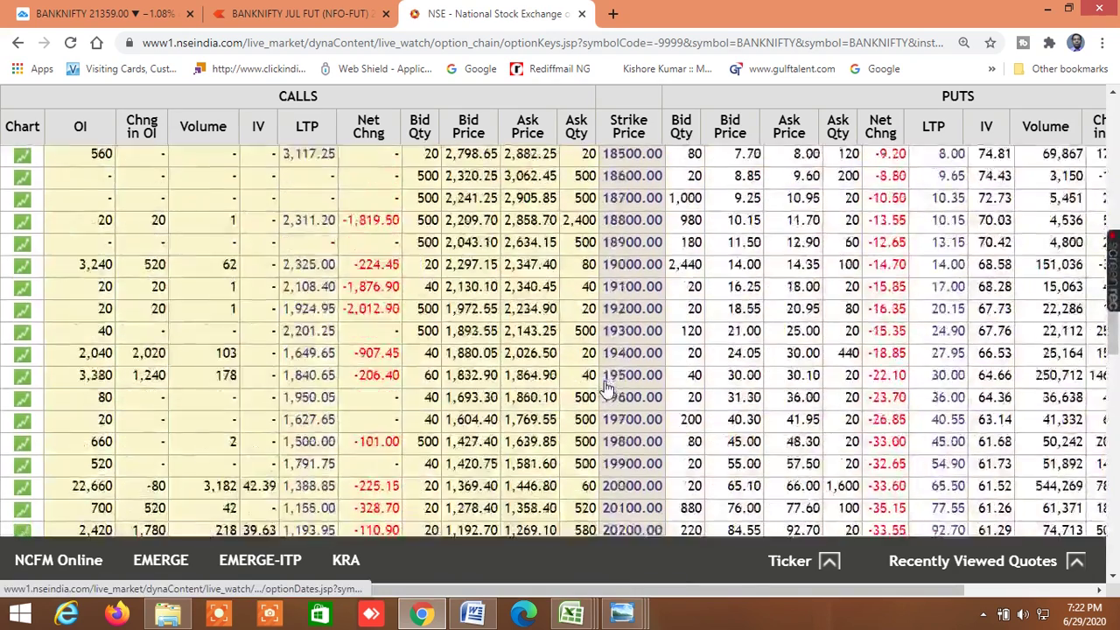
scroll(609, 391, up, 5)
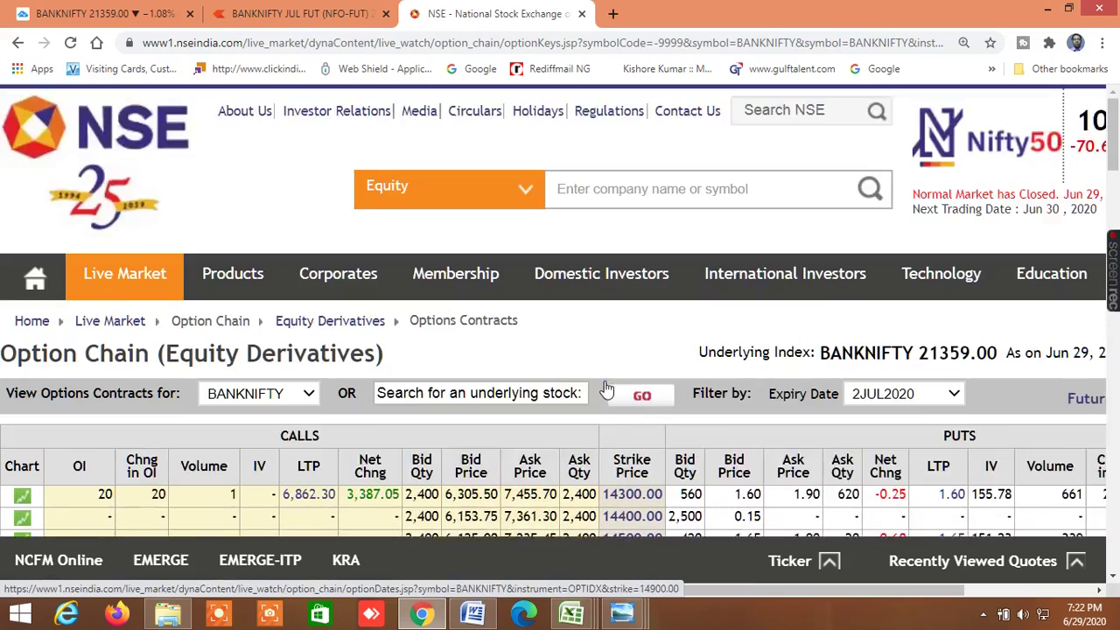
scroll(609, 391, down, 12)
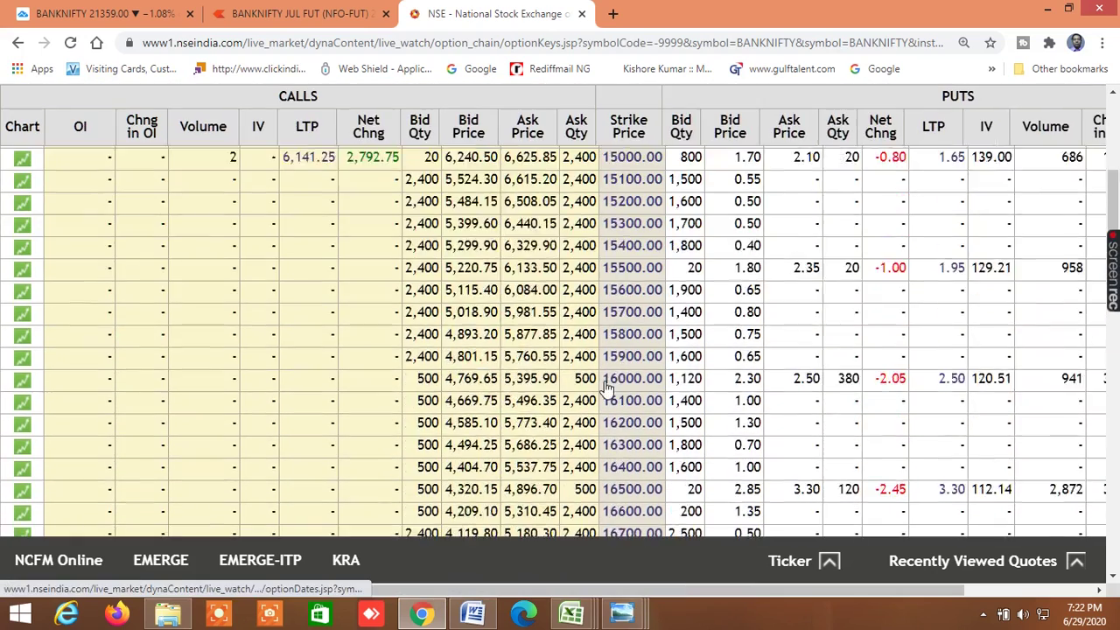
scroll(609, 391, down, 6)
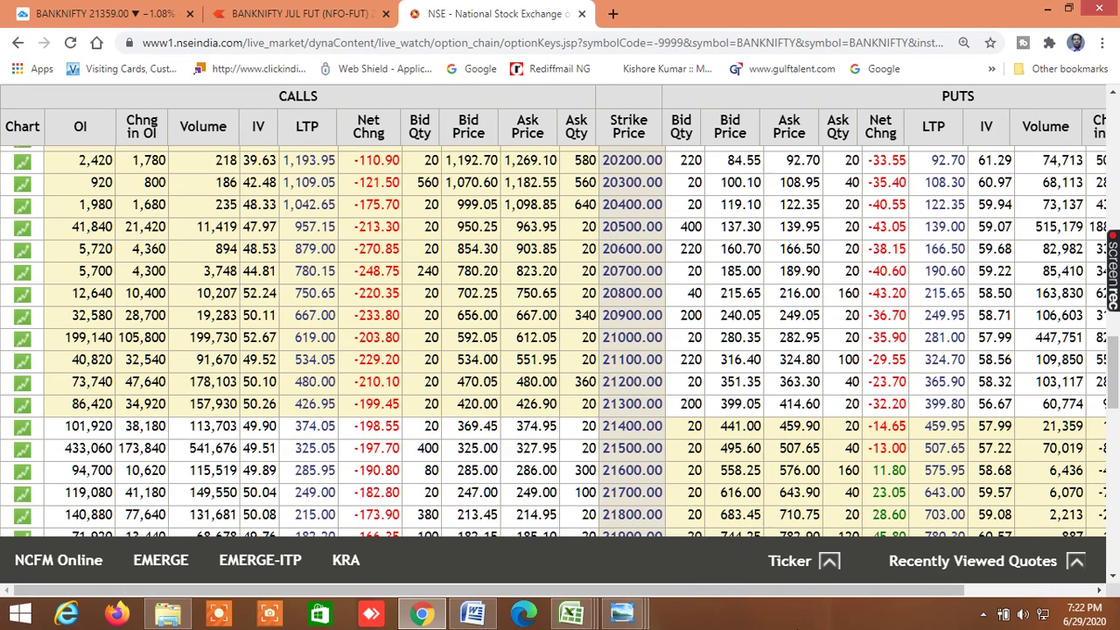
Step: Examine the open interest and volume of the BANKNIFTY puts near the money, and of the calls at lower and higher strikes
drag(776, 585, 941, 566)
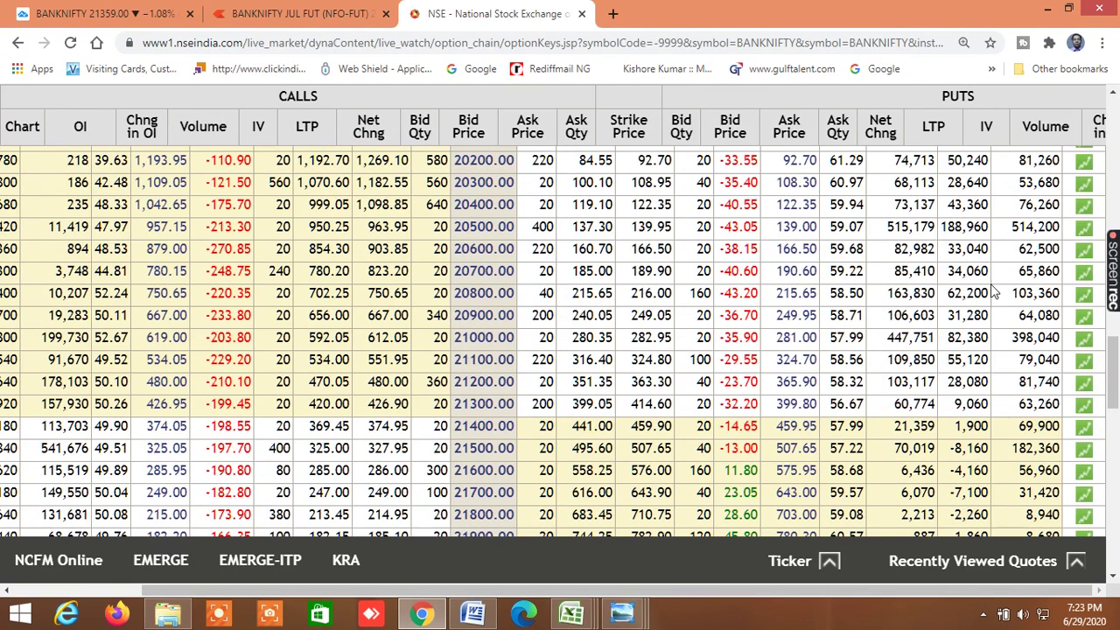
drag(930, 590, 694, 602)
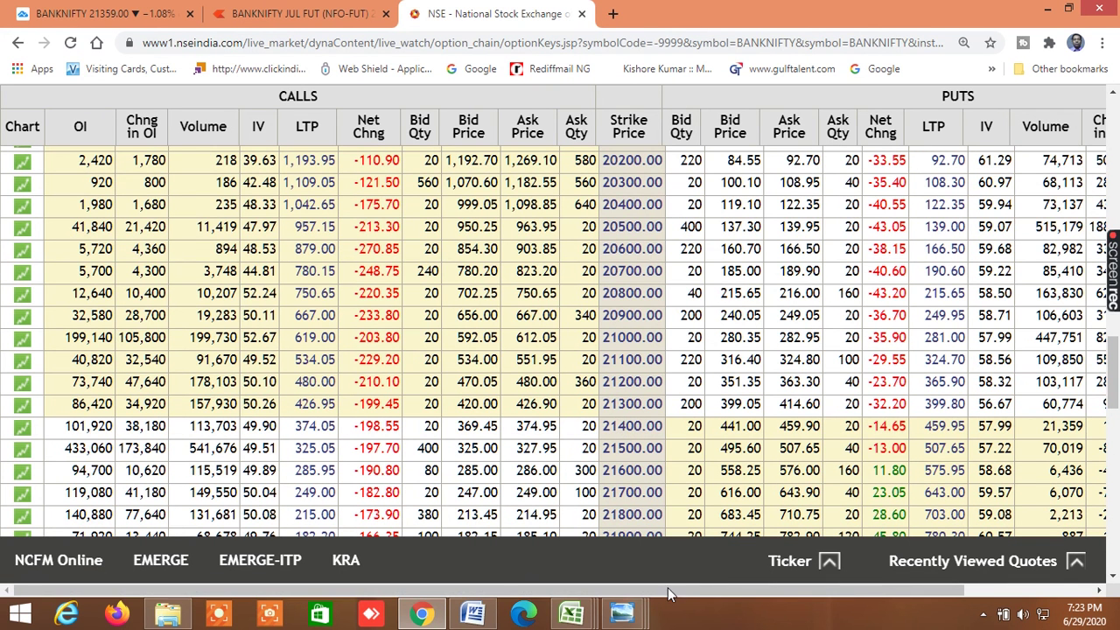
mouse_move(683, 588)
mouse_down()
mouse_move(755, 585)
mouse_move(687, 588)
mouse_up()
scroll(595, 450, up, 6)
scroll(592, 450, up, 5)
scroll(592, 450, down, 6)
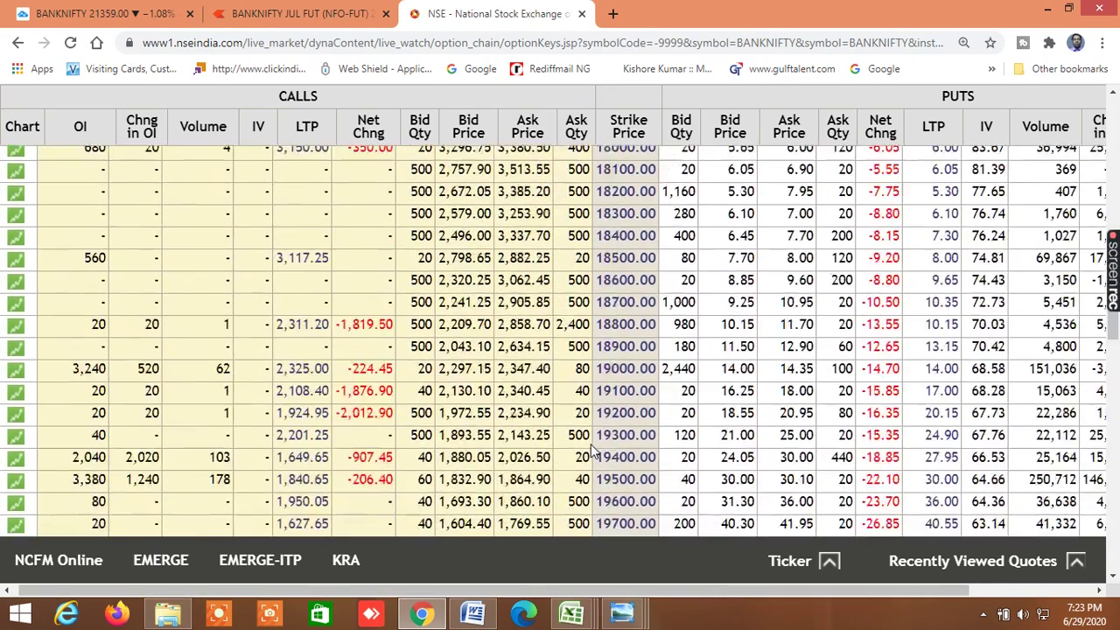
scroll(592, 450, down, 3)
scroll(592, 450, down, 8)
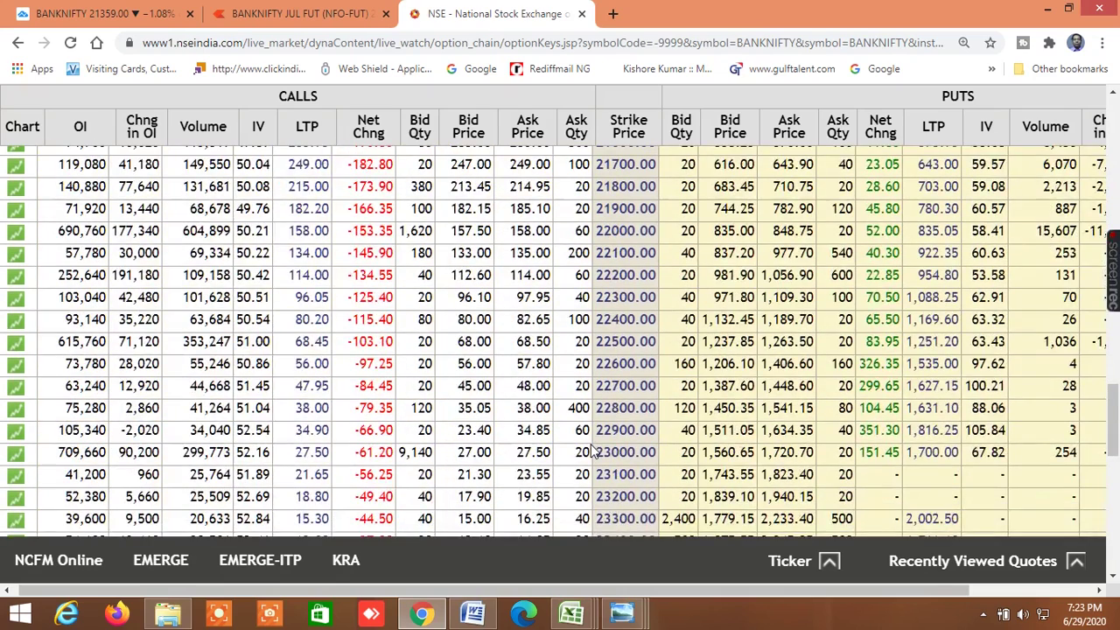
scroll(592, 449, down, 2)
Step: Switch to Excel and bring up the WORKING FILE workbook on the OPTION CHAIN IV sheet
mouse_move(590, 617)
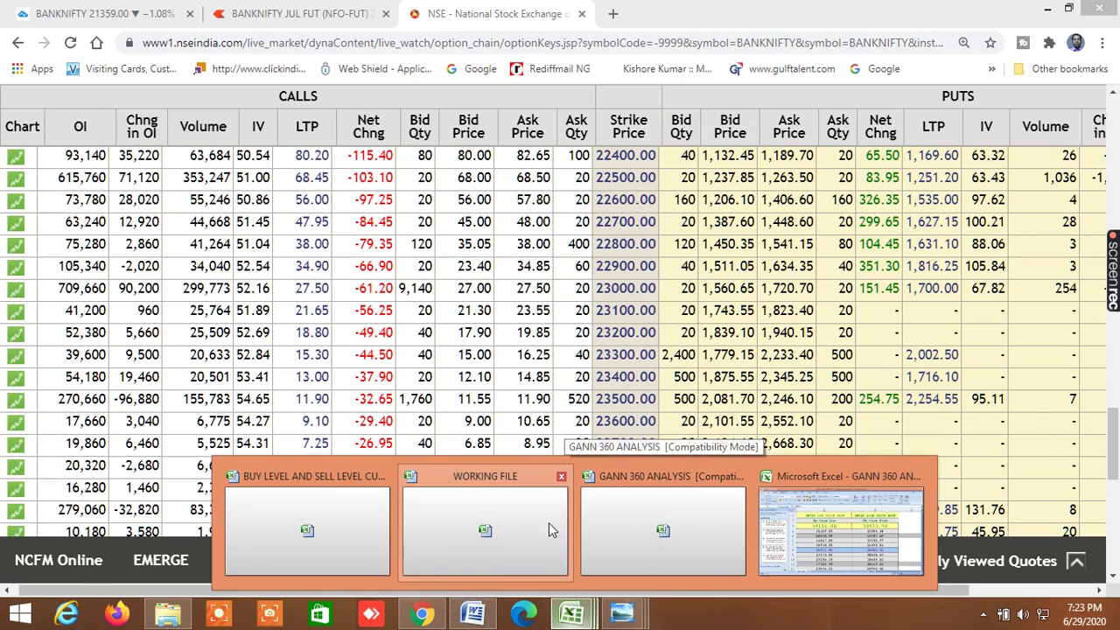
click(503, 530)
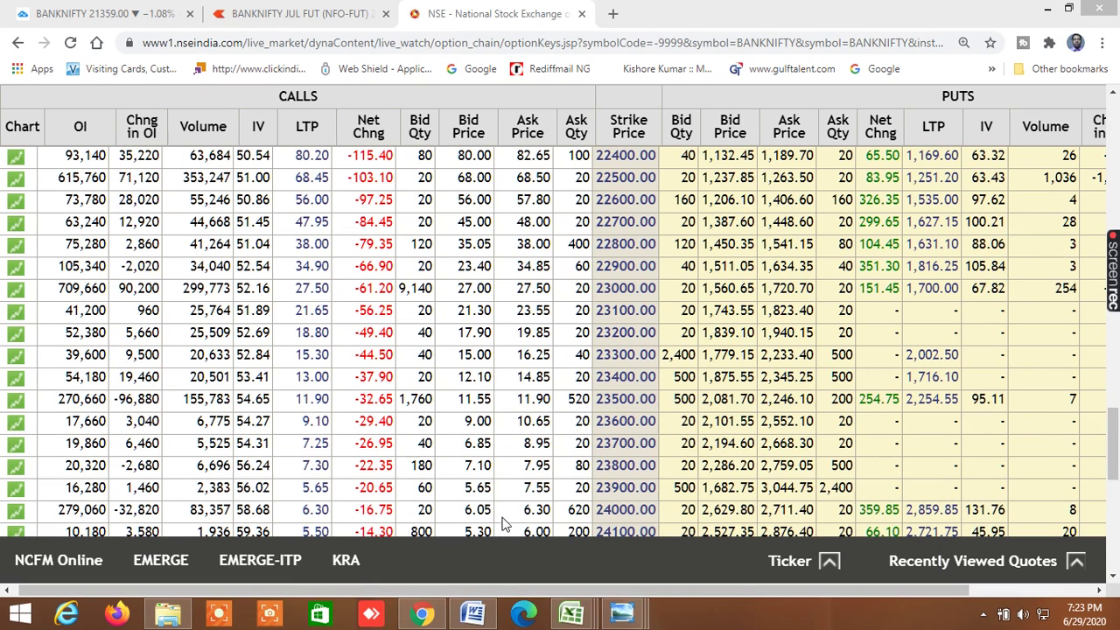
mouse_move(571, 615)
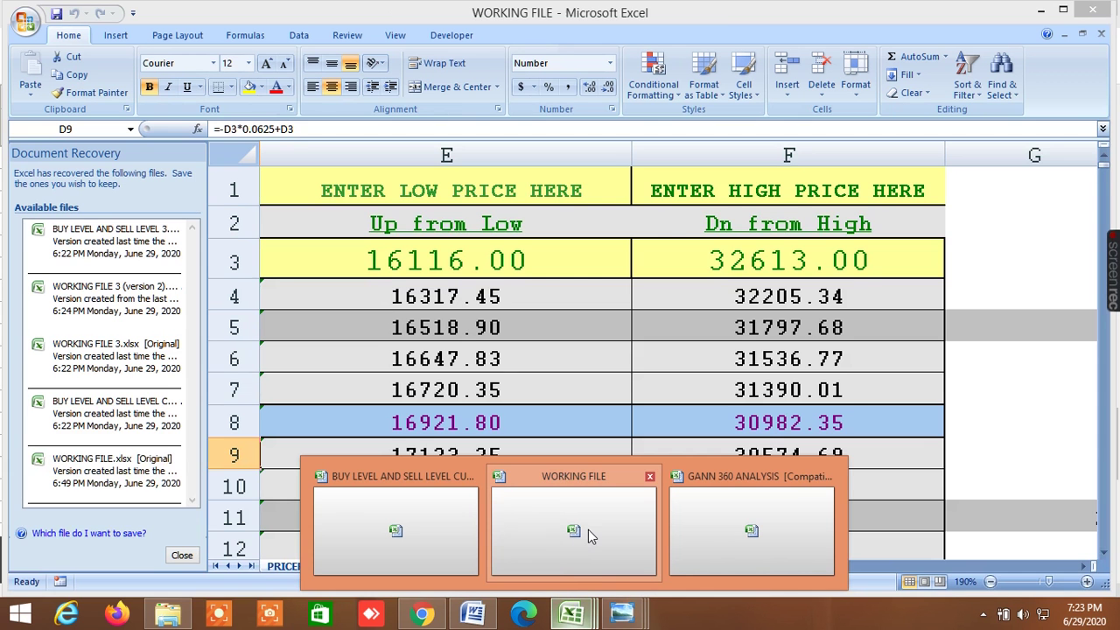
click(573, 529)
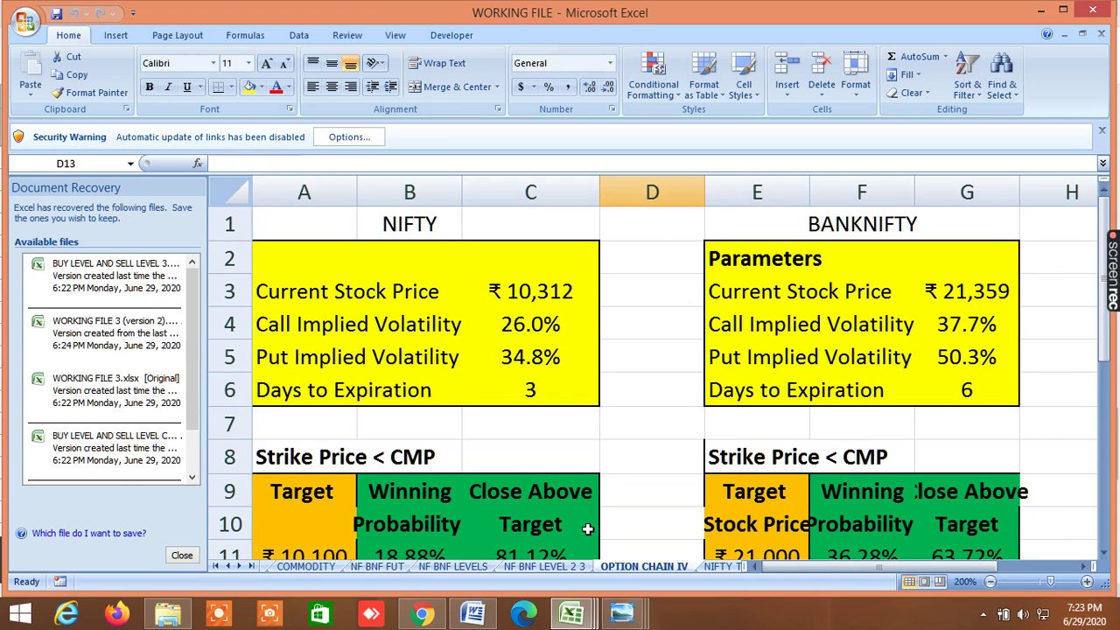
Step: Set the BANKNIFTY target stock price under Strike Price < CMP to 20500
click(627, 423)
scroll(629, 425, down, 3)
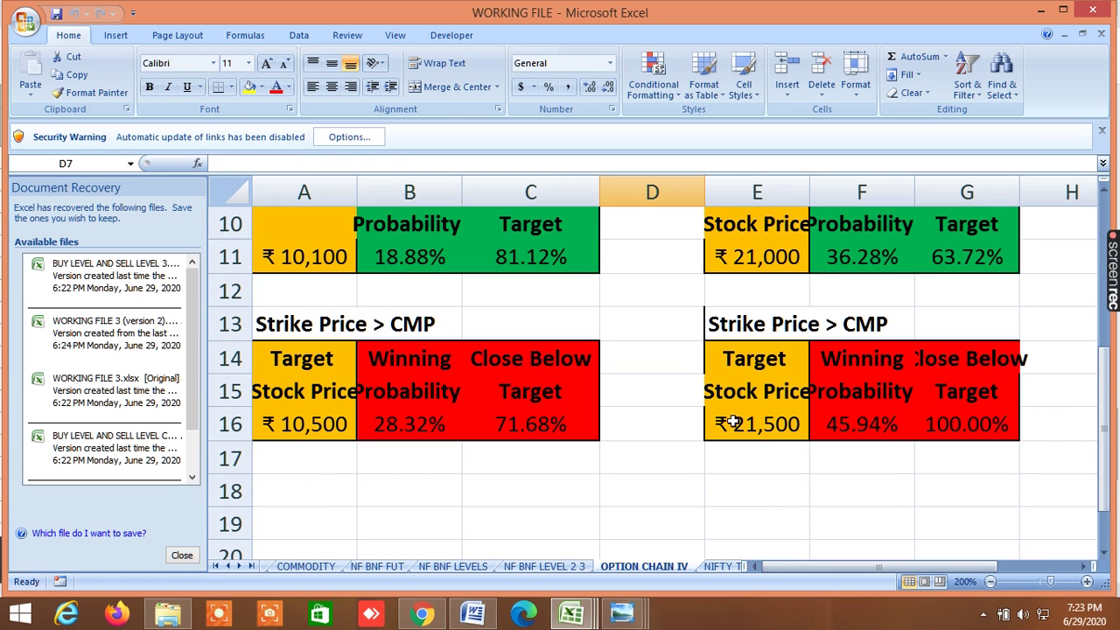
scroll(737, 422, up, 1)
click(753, 358)
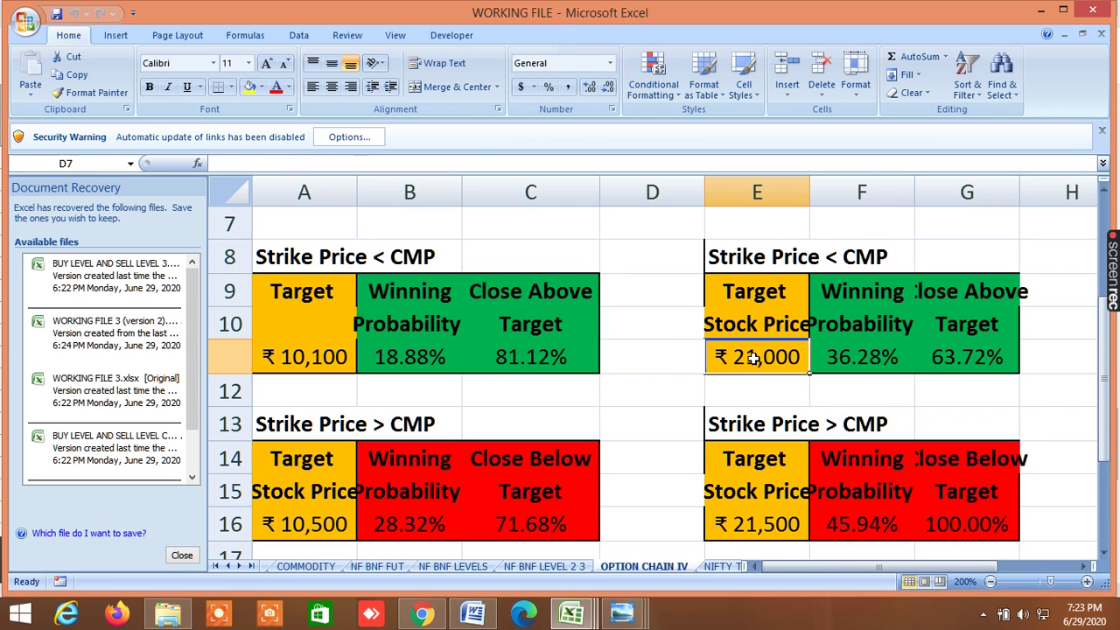
text(20500)
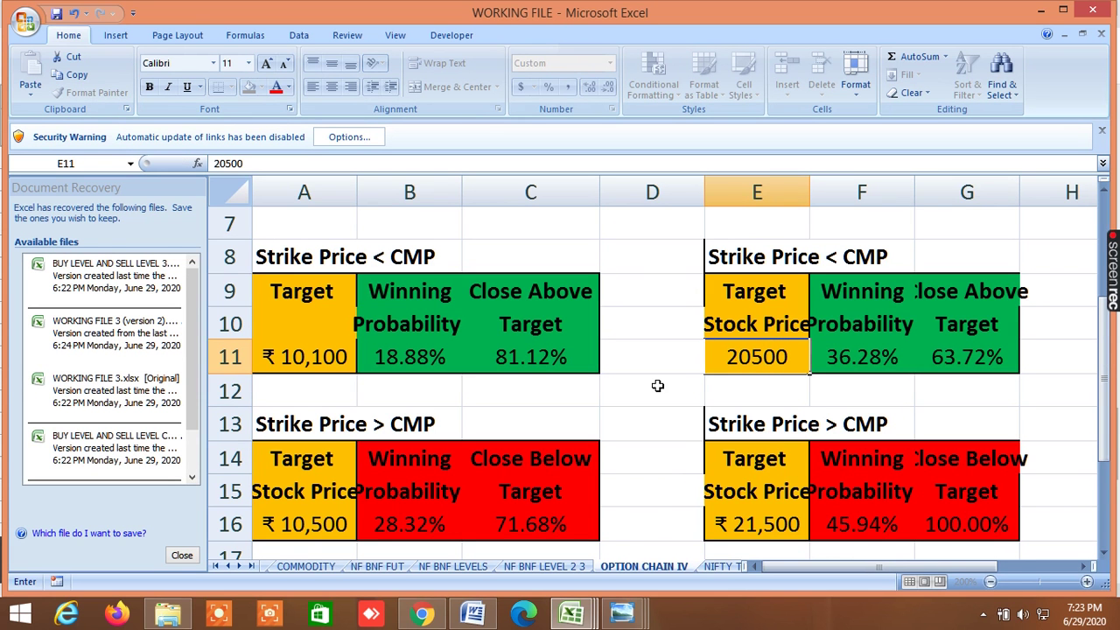
key(ctrl+Return)
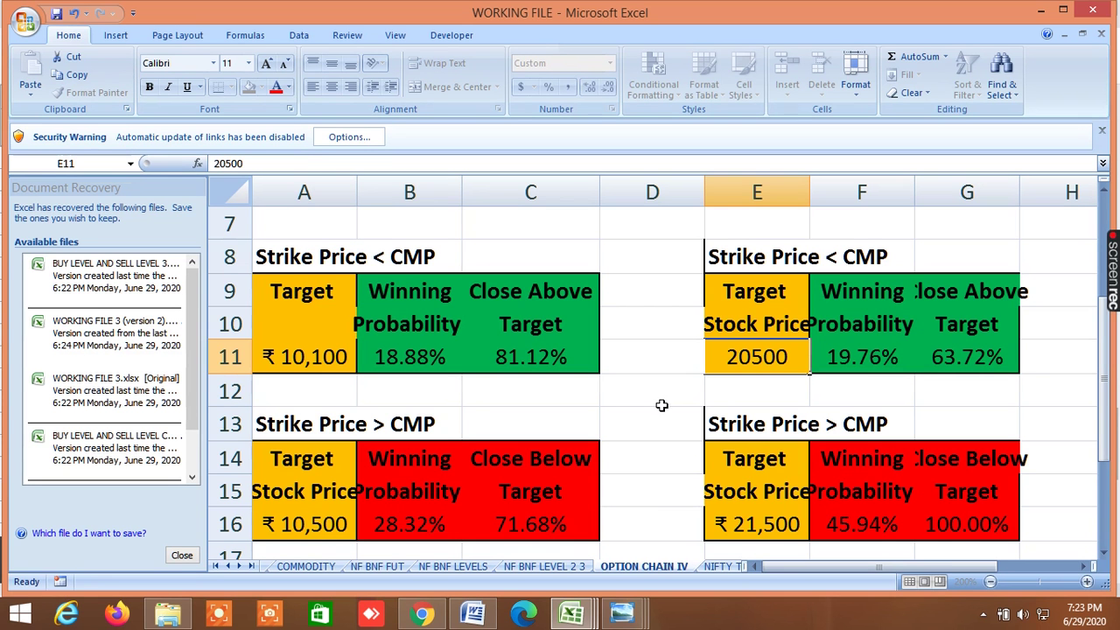
click(652, 398)
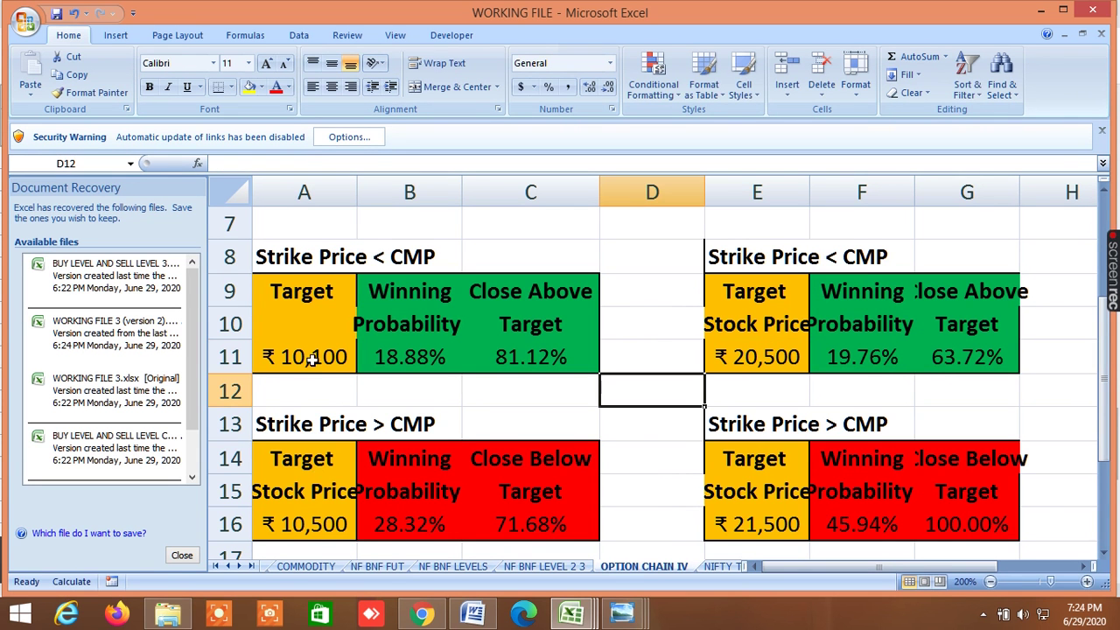
Step: Review the NIFTY and BANKNIFTY probability tables and set the BANKNIFTY Days to Expiration to 3
scroll(558, 395, down, 2)
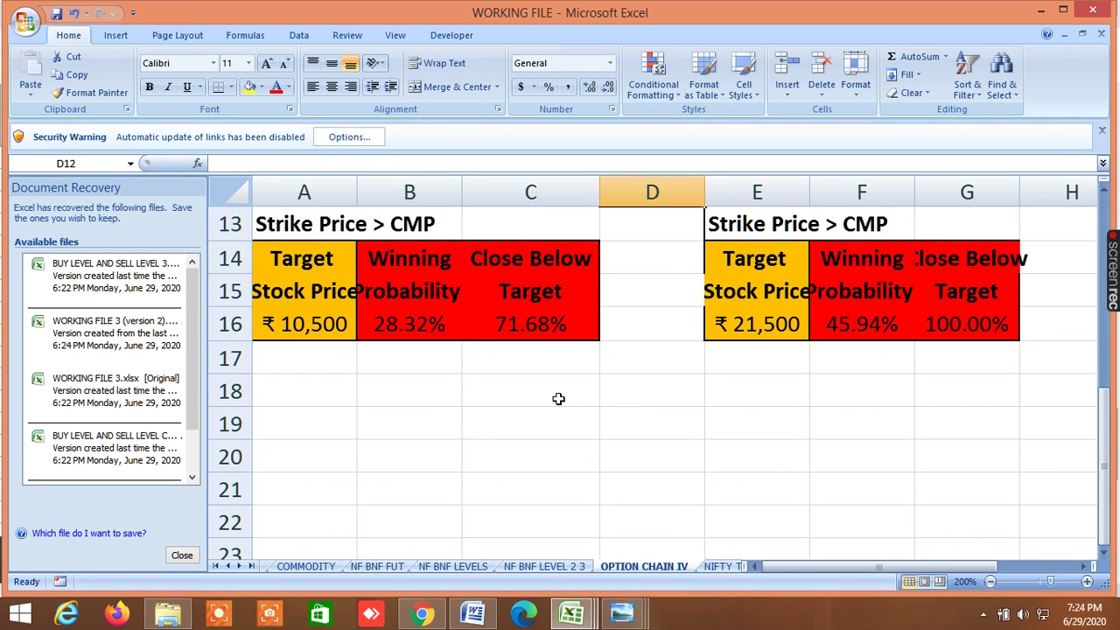
scroll(558, 398, up, 4)
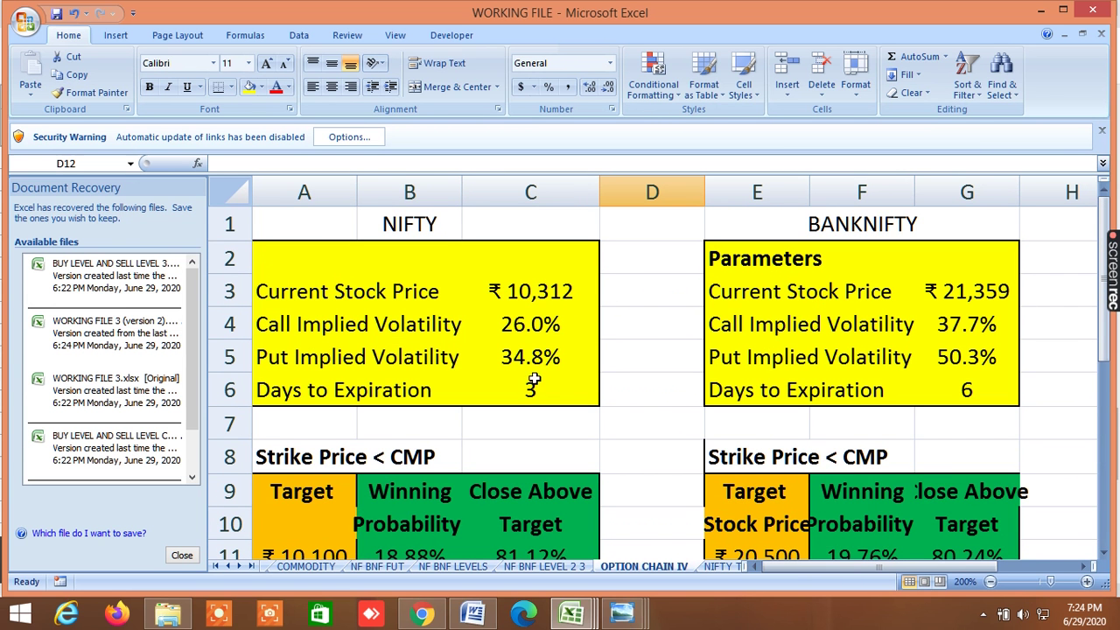
scroll(666, 404, down, 1)
scroll(666, 404, down, 3)
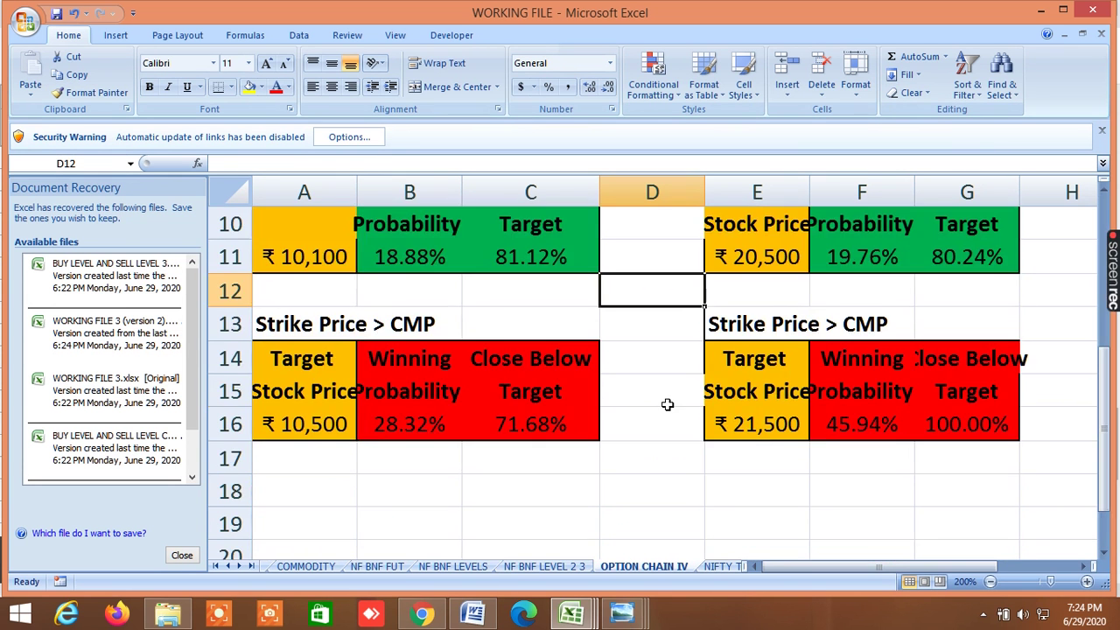
scroll(667, 402, up, 3)
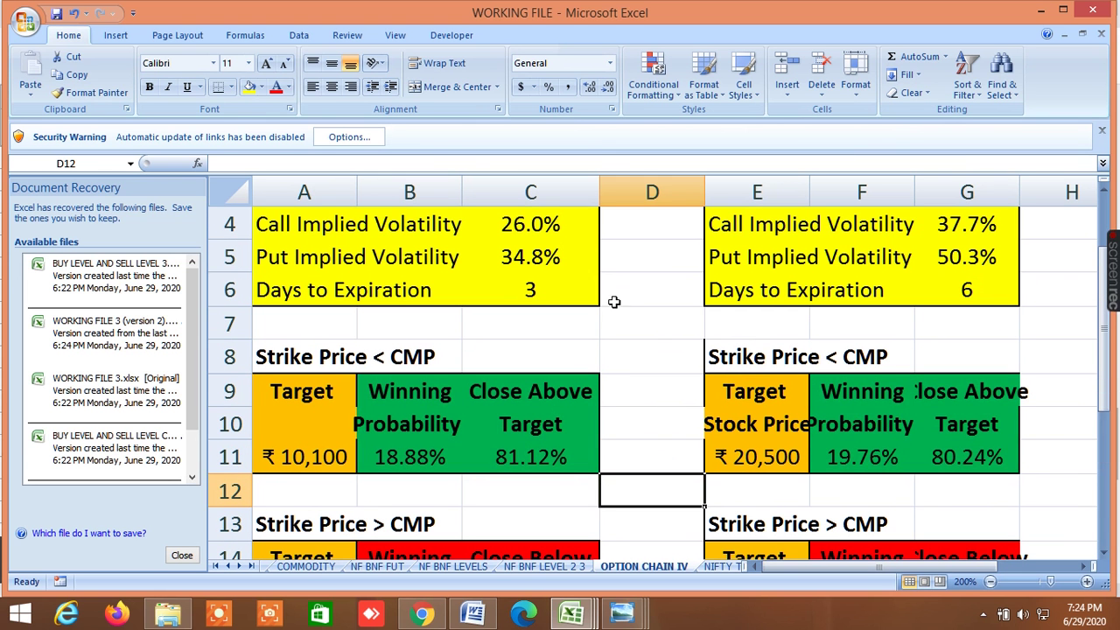
click(966, 293)
text(3)
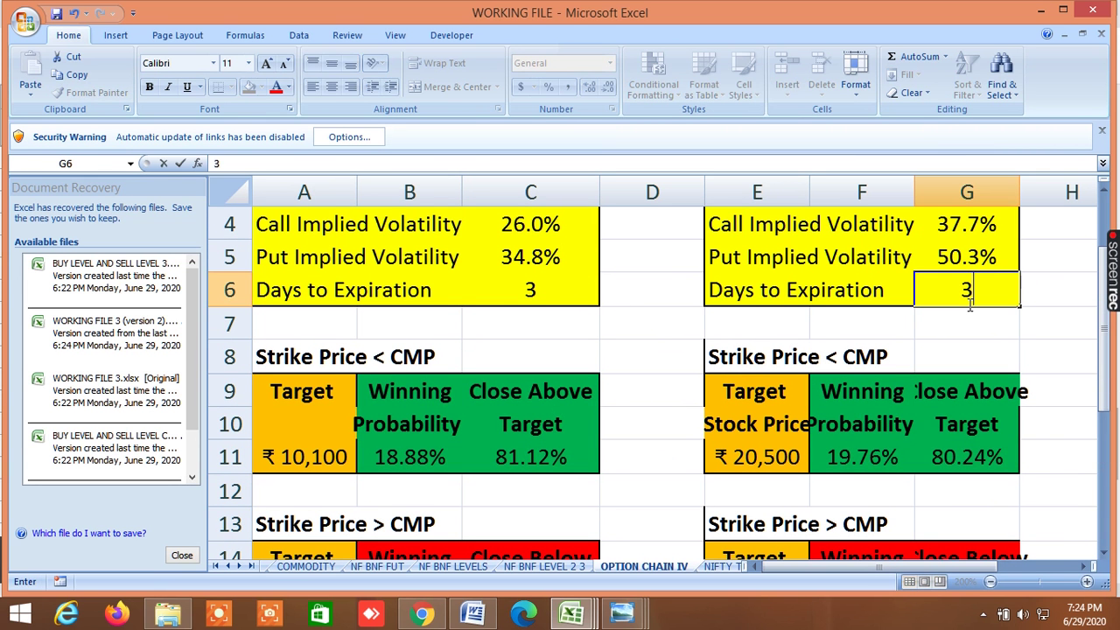
key(Return)
scroll(731, 398, down, 2)
scroll(729, 399, up, 2)
scroll(727, 398, up, 1)
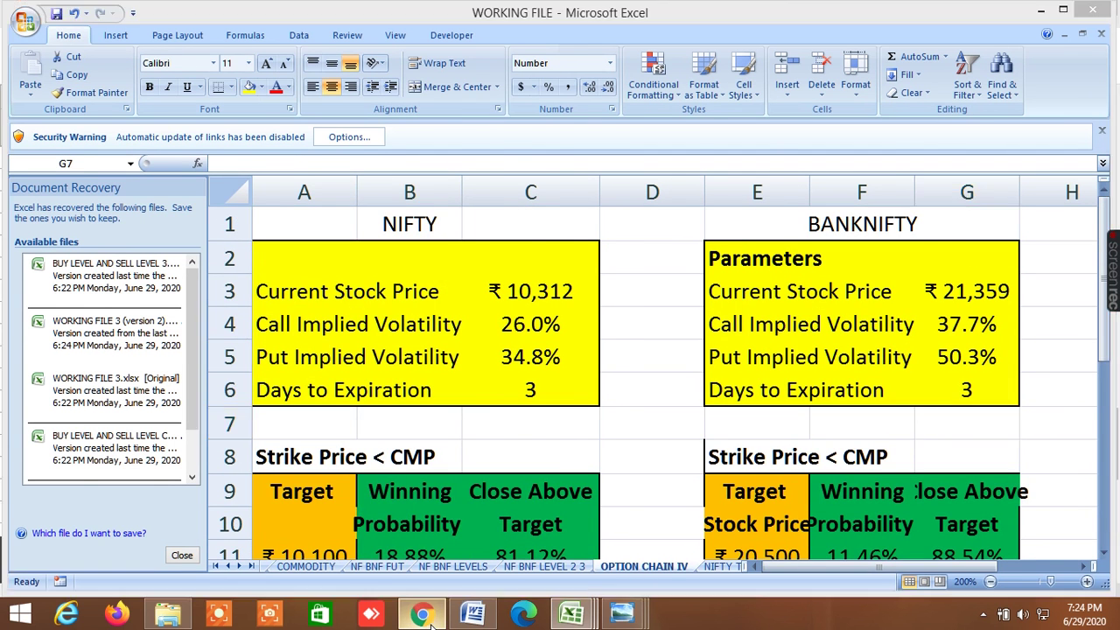
Step: Switch to Windows Photo Viewer, read the Bank Nifty put call ratio chart in PUTCALLRATIOTOBANKNIFTY29, and close it
click(422, 615)
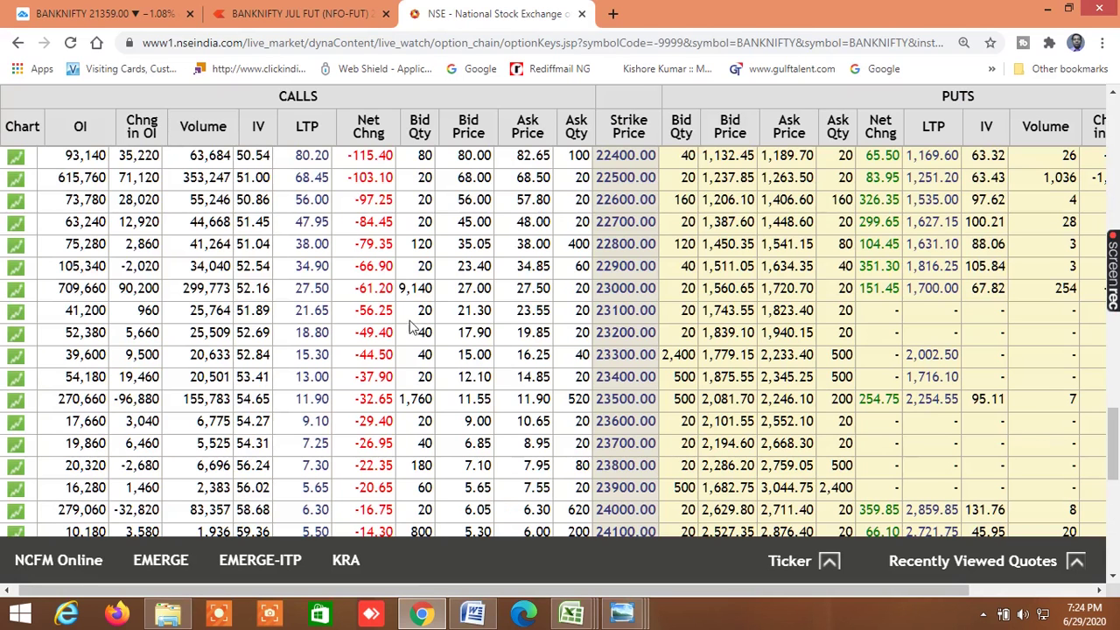
click(466, 43)
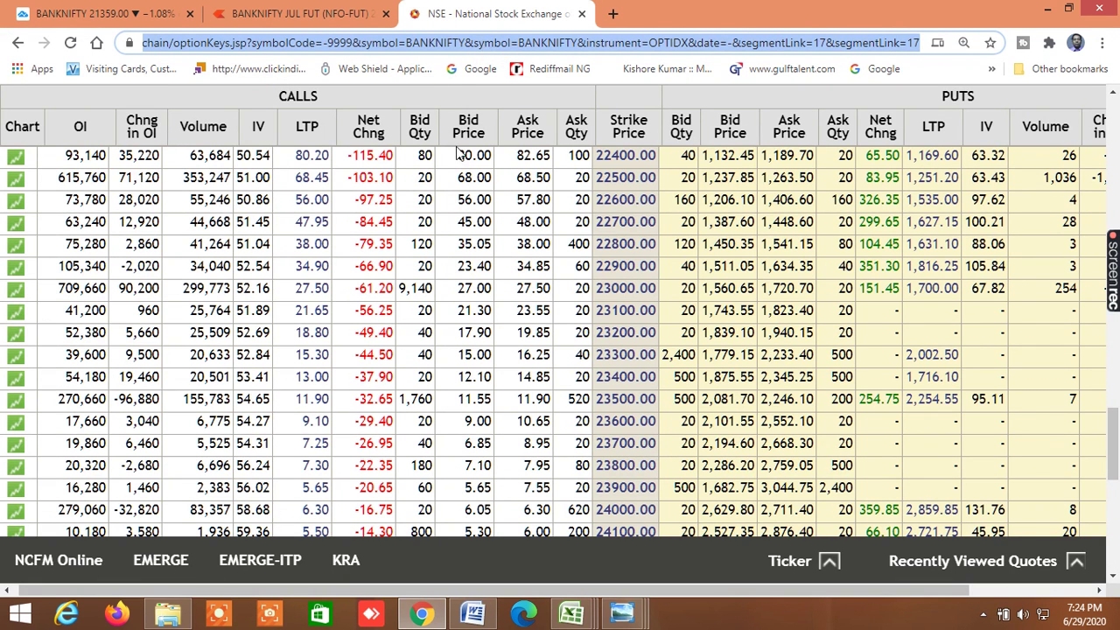
click(587, 618)
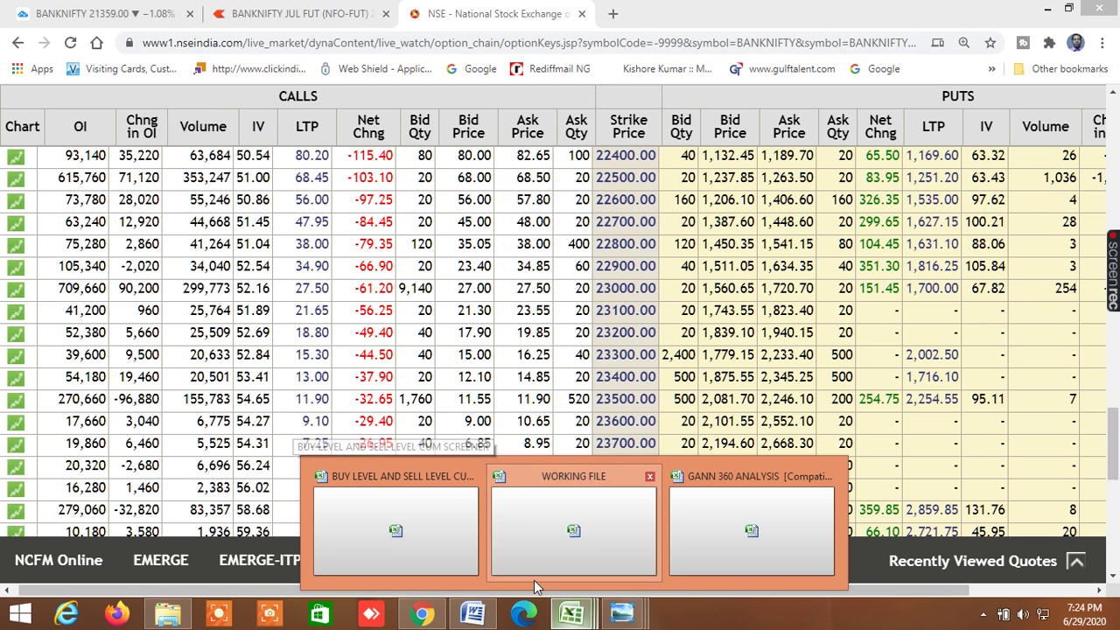
mouse_move(624, 619)
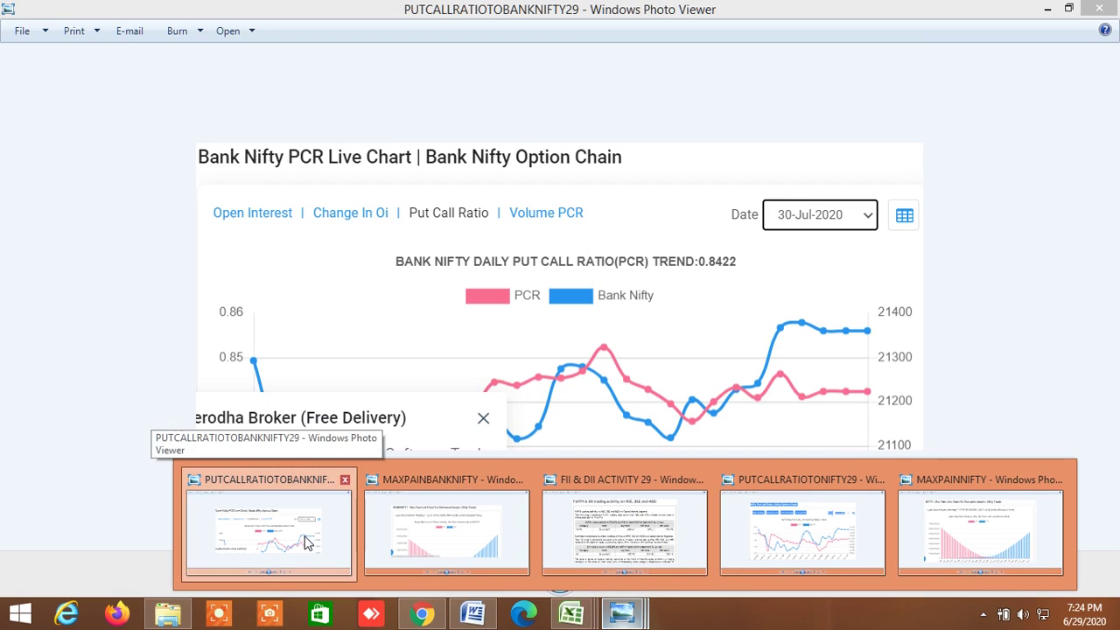
click(308, 538)
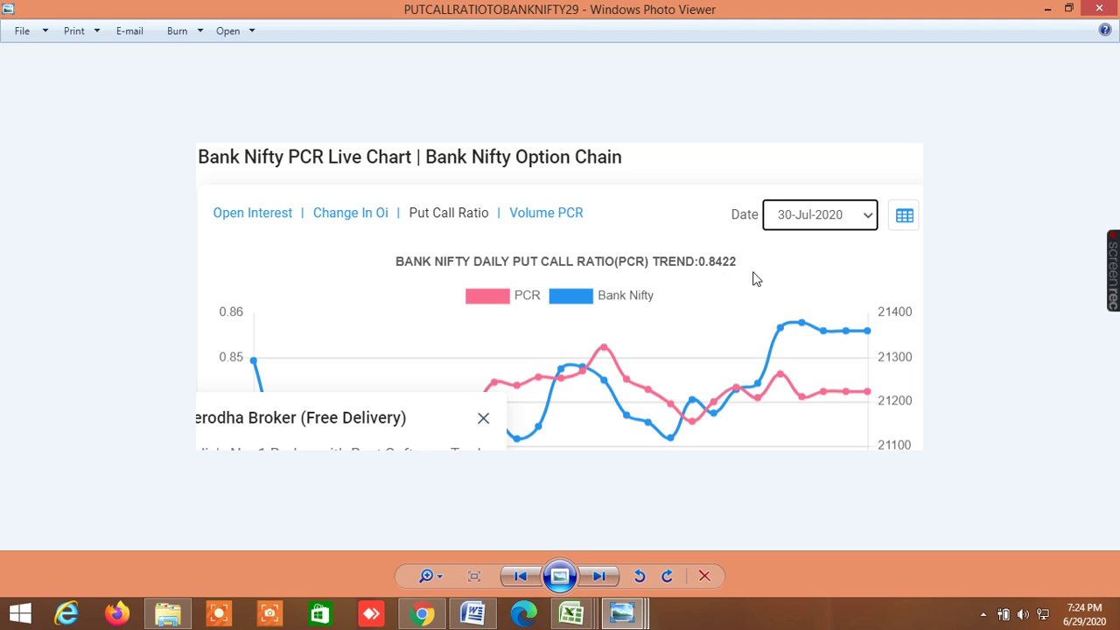
click(1099, 10)
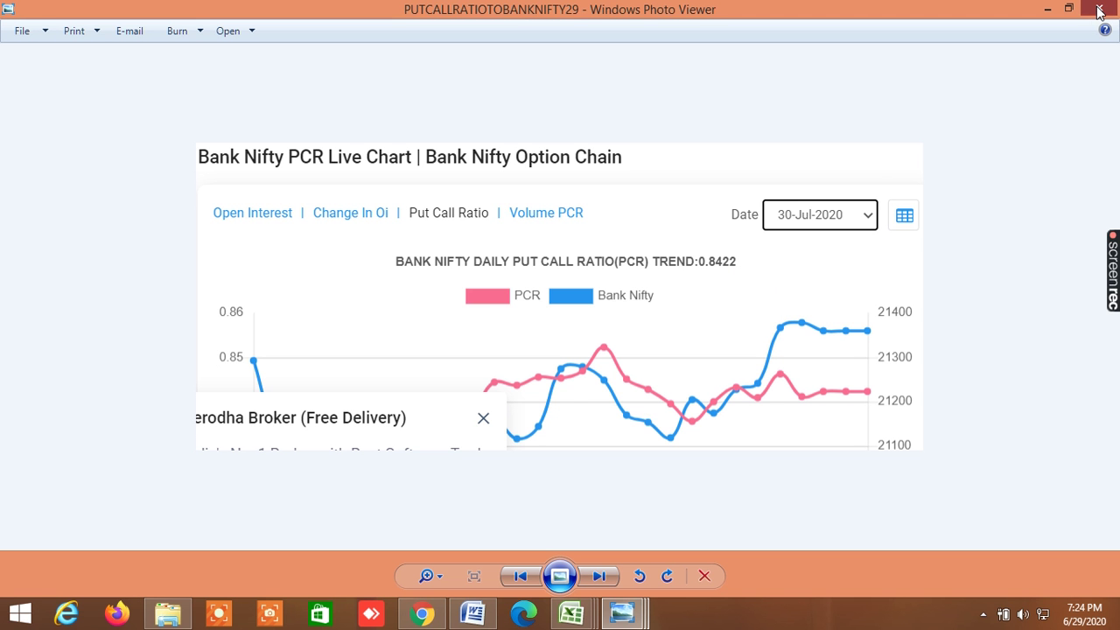
Step: Bring up the MAXPAINBANKNIFTY image, read the Bank Nifty max pain level, and close the image
click(622, 613)
click(373, 543)
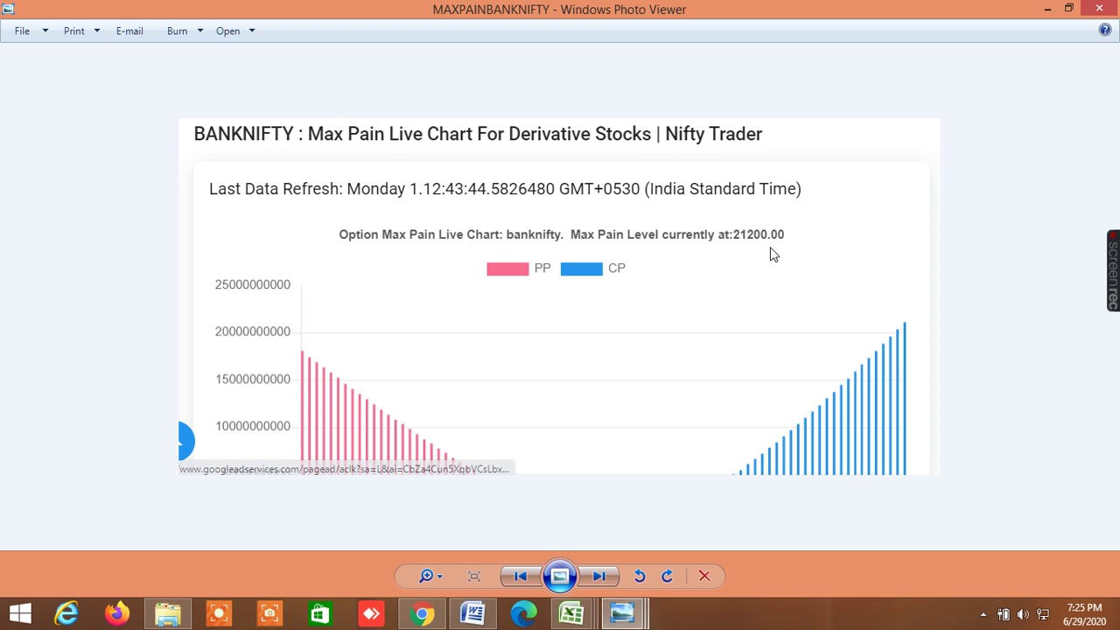
click(1111, 9)
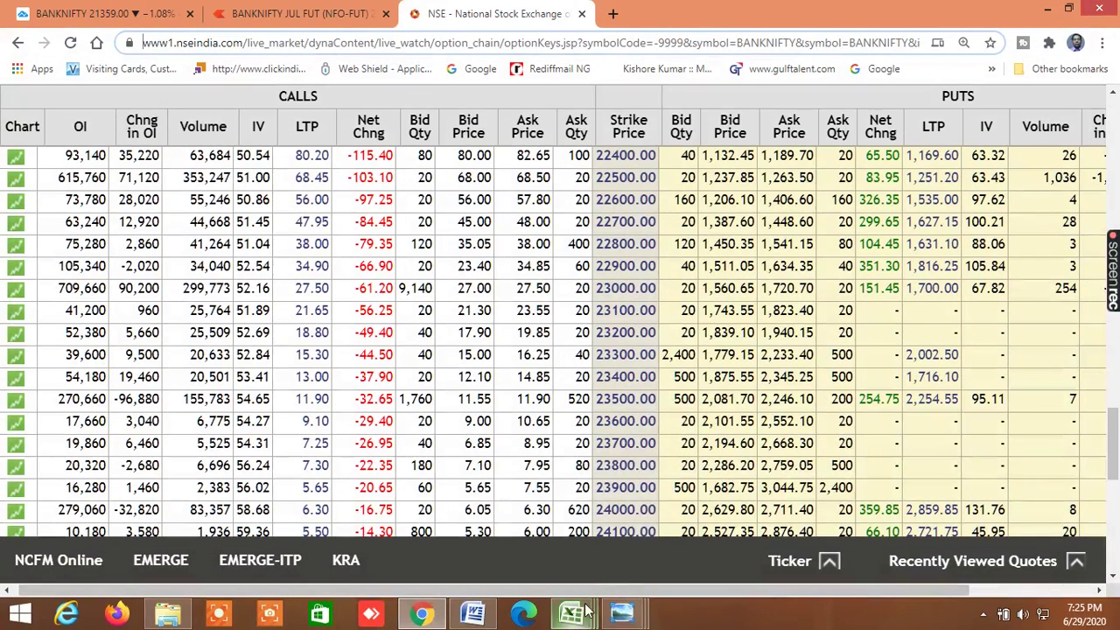
Step: View the FII & DII ACTIVITY 29 image, then read the Nifty max pain level in MAXPAINNIFTY and close that image
click(622, 613)
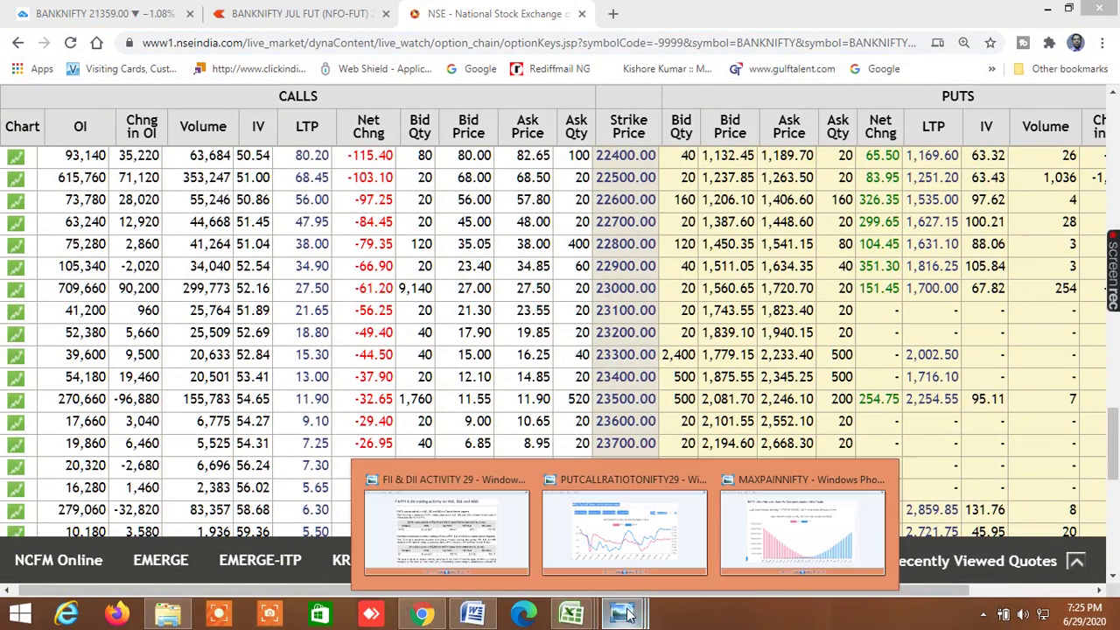
click(445, 534)
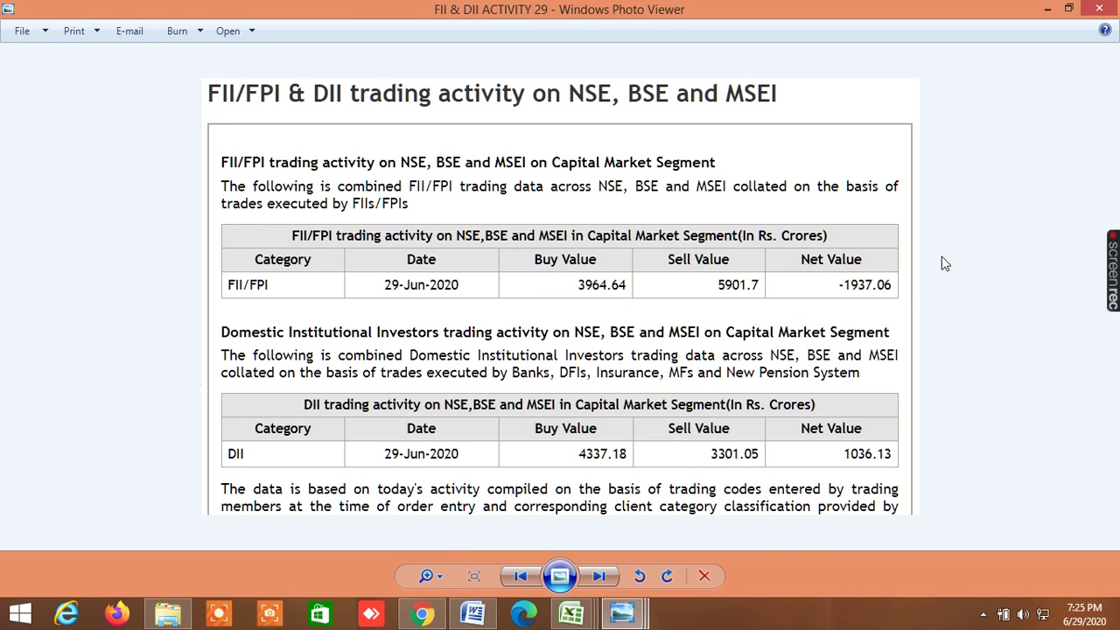
click(622, 613)
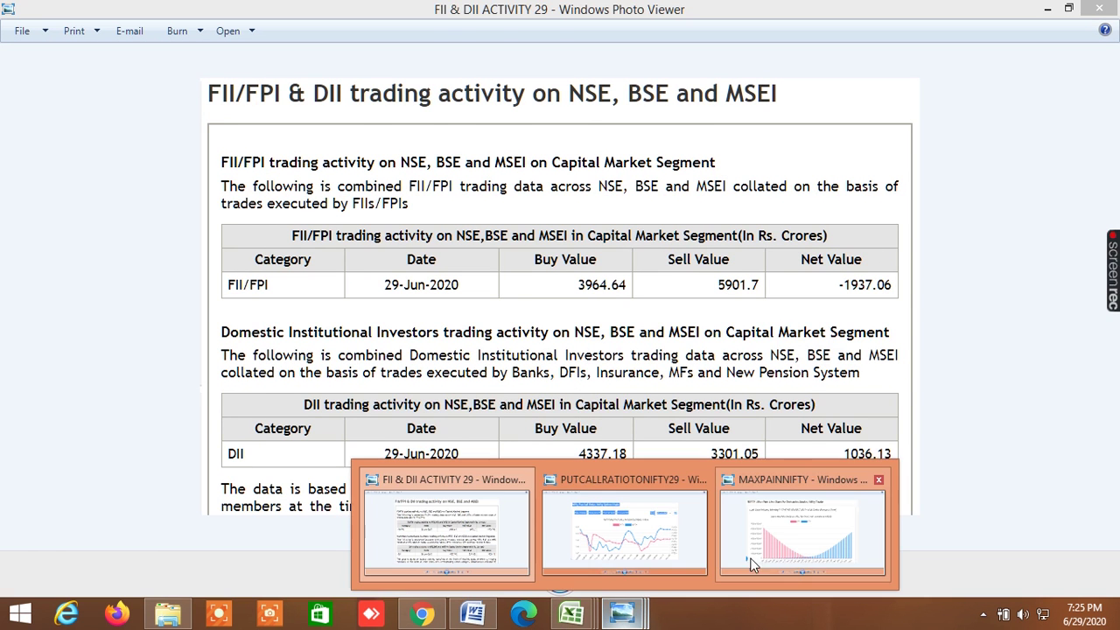
click(787, 546)
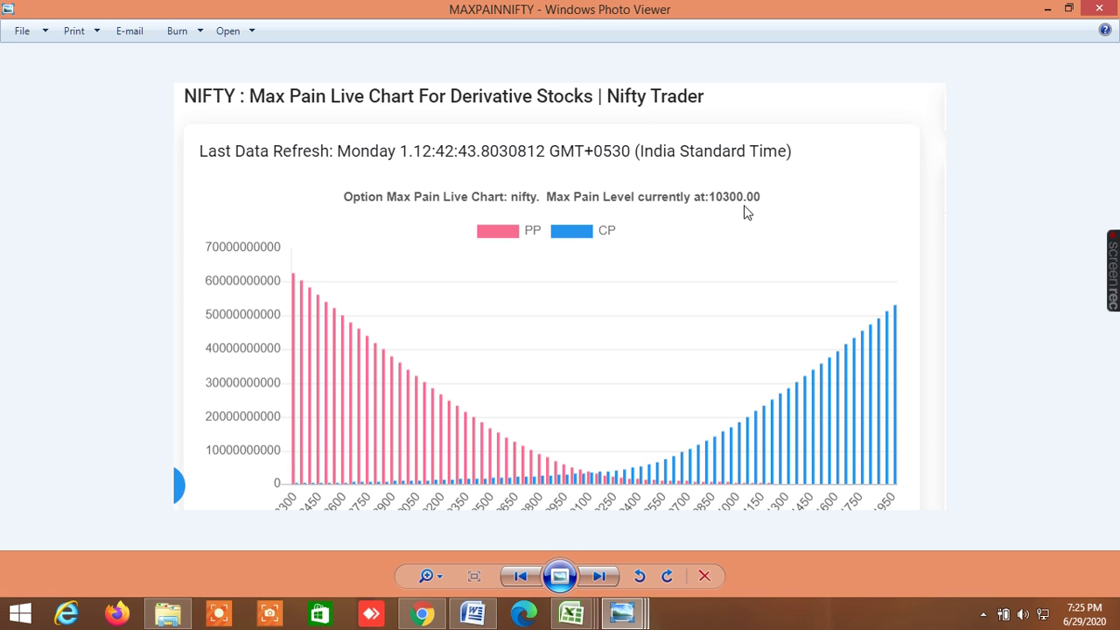
click(1098, 8)
Step: View the Nifty put call ratio image PUTCALLRATIOTONIFTY29 and the FII & DII ACTIVITY 29 figures, closing both images
mouse_move(628, 617)
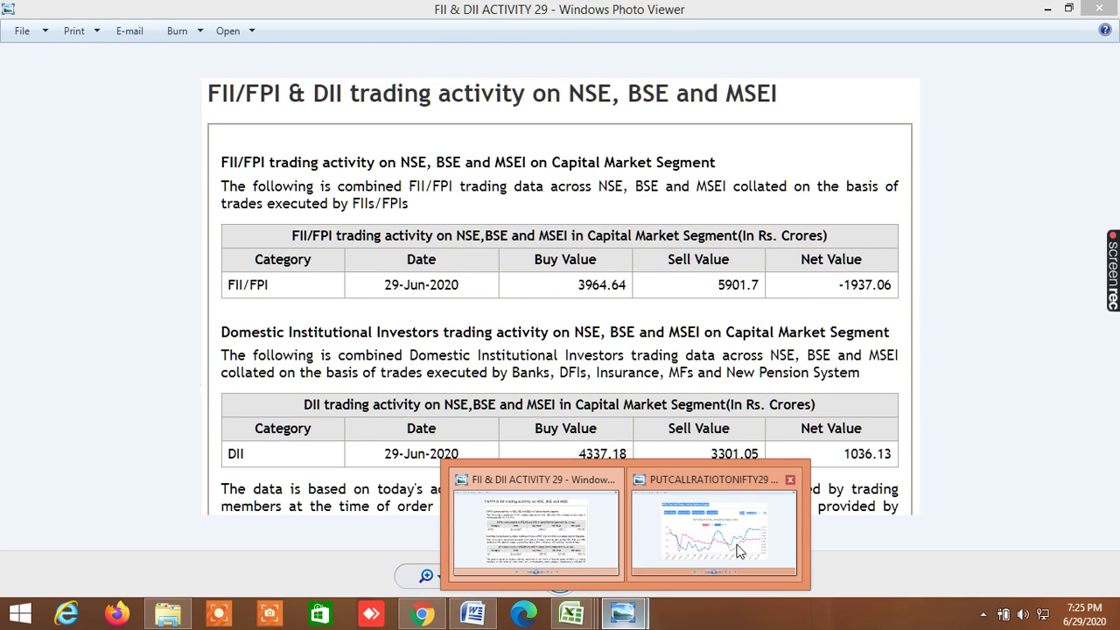
click(742, 549)
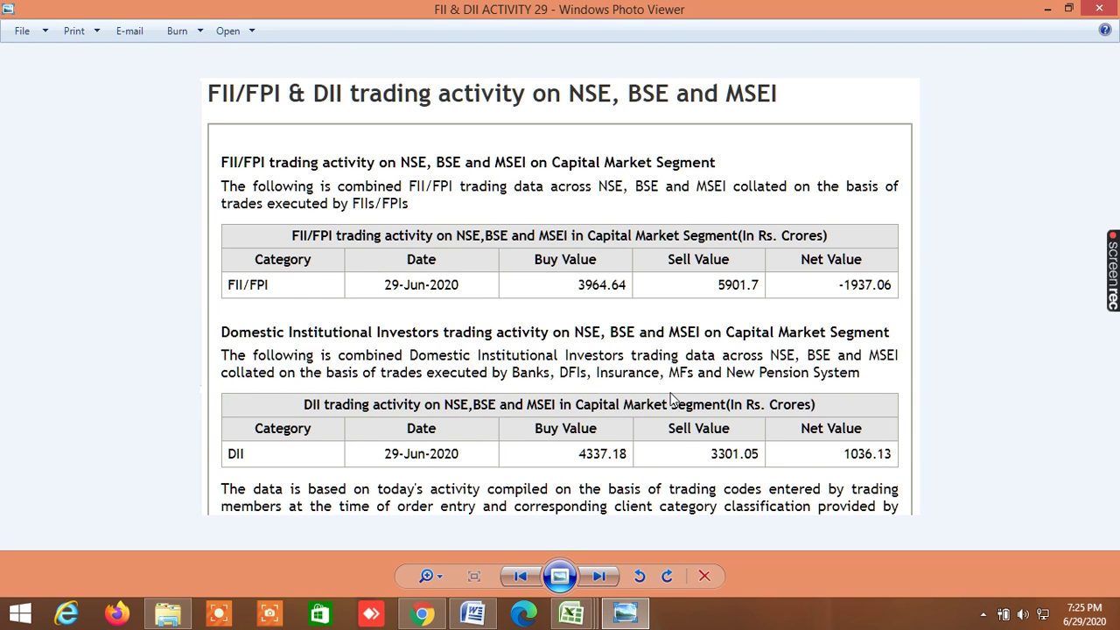
mouse_move(584, 619)
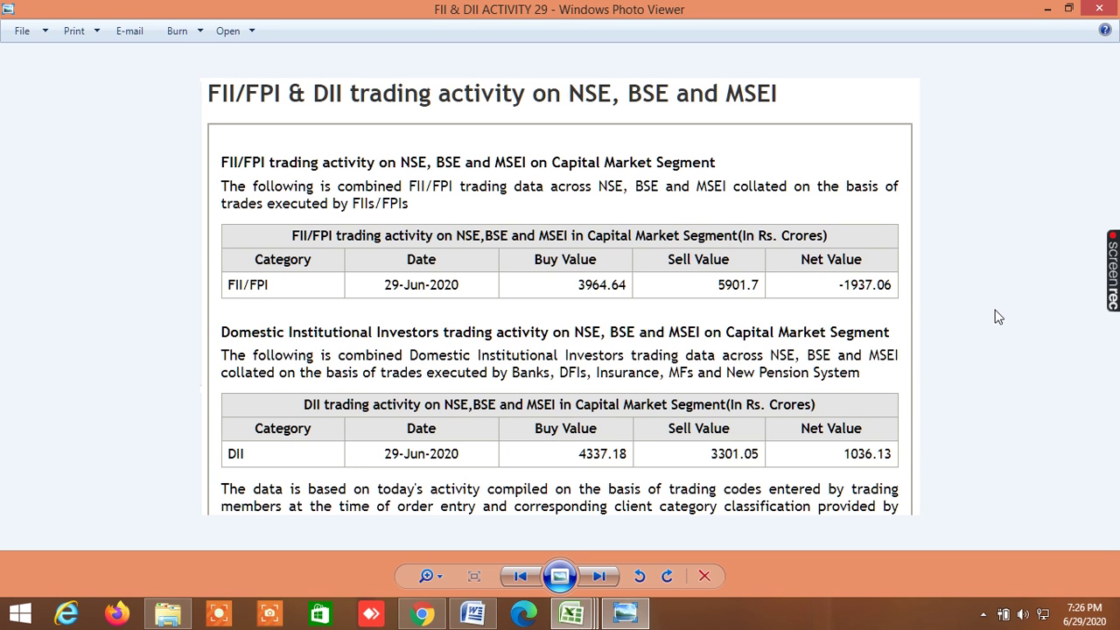
click(1099, 10)
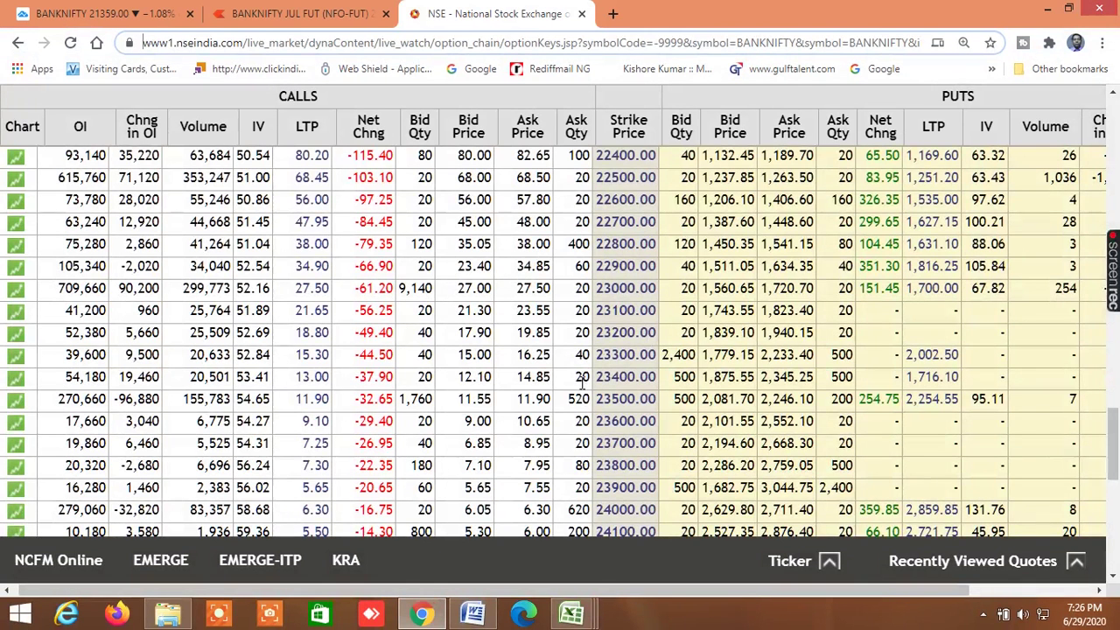
Step: Look over the BANKNIFTY option chain strikes once more and switch to the GANN 360 ANALYSIS workbook in Excel
scroll(554, 405, up, 4)
scroll(555, 405, down, 5)
scroll(554, 405, up, 7)
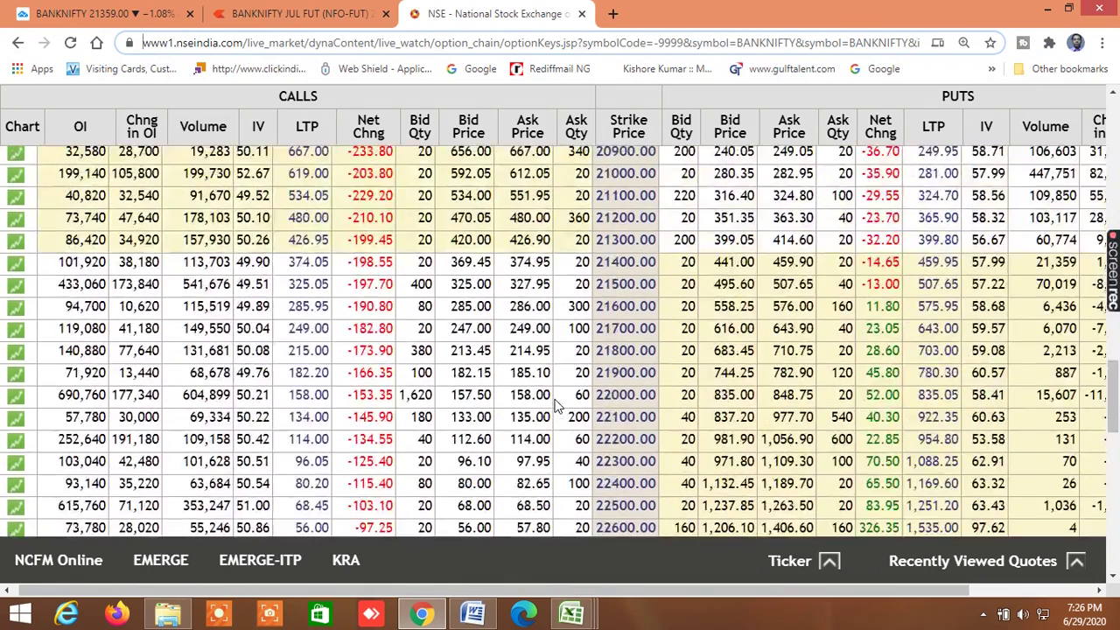
scroll(554, 405, up, 6)
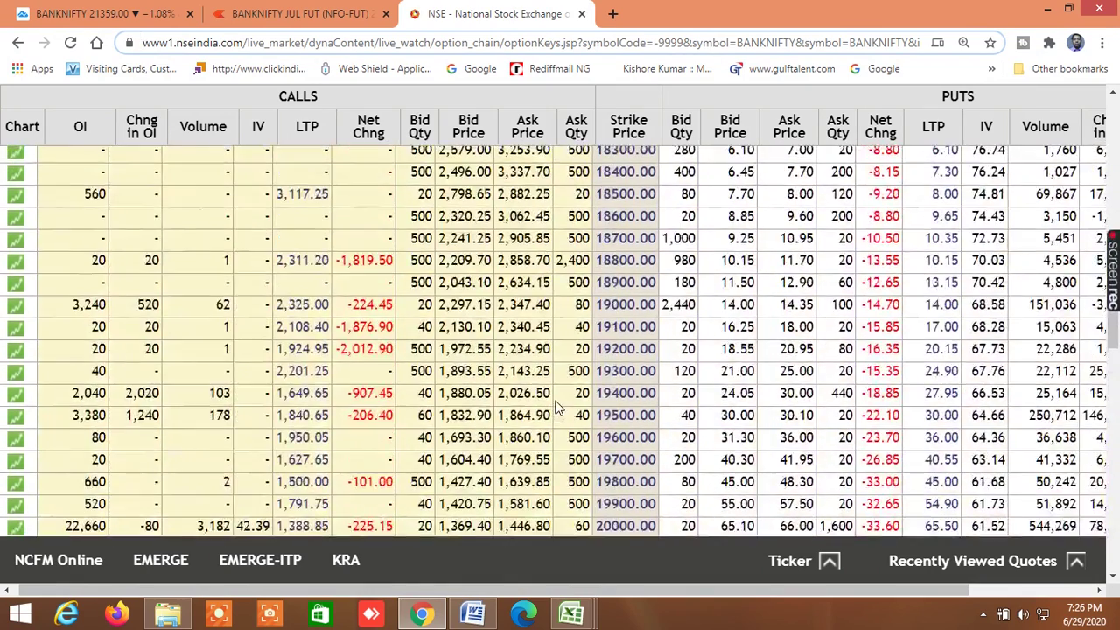
click(579, 621)
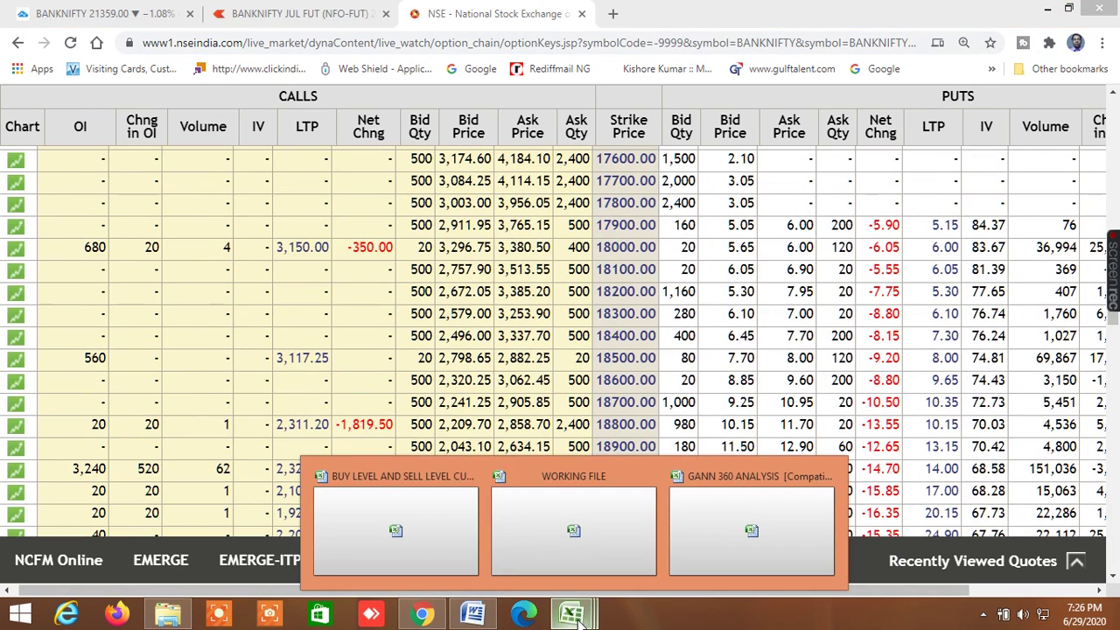
click(772, 537)
Step: Examine the Gann price levels on the PRICEFOR sheet in columns C and D, then in columns E and F
scroll(627, 477, down, 8)
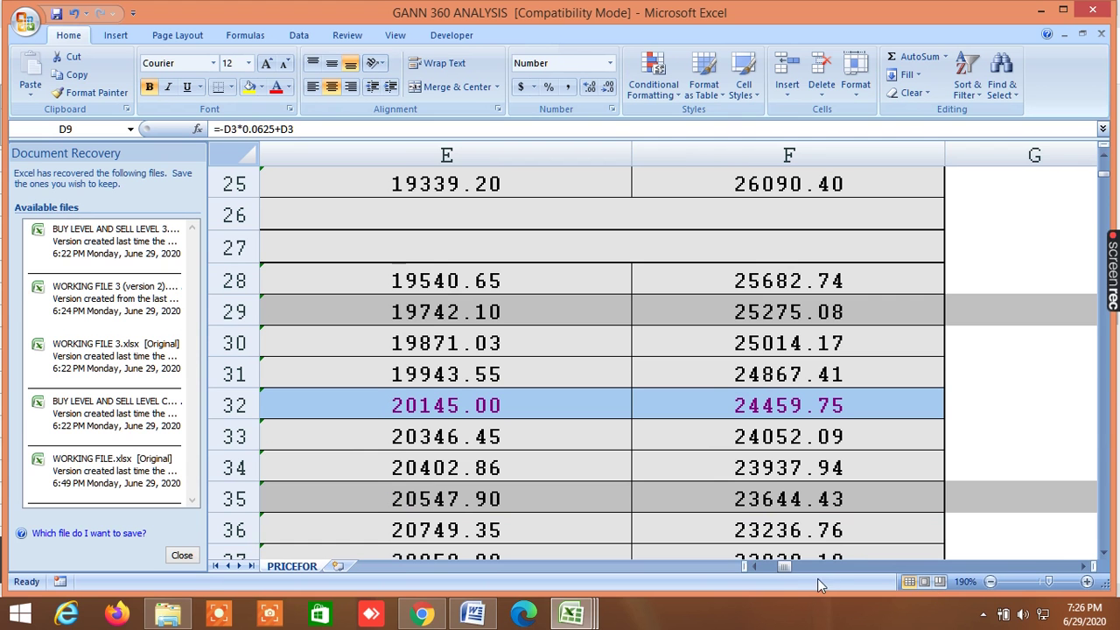
drag(783, 573, 775, 569)
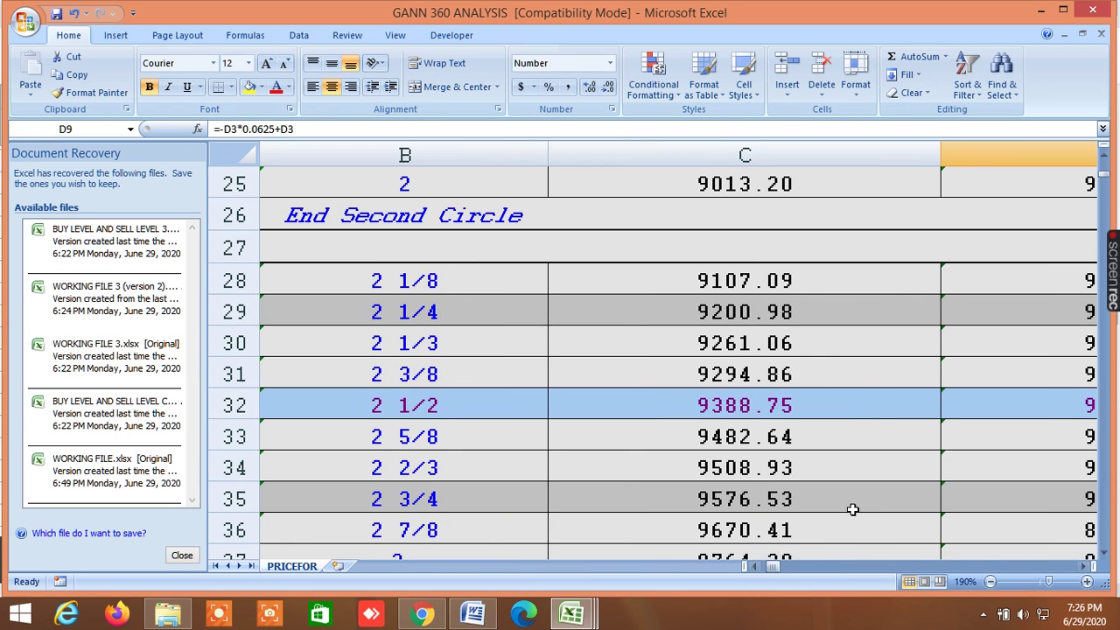
scroll(847, 500, down, 3)
scroll(848, 501, up, 2)
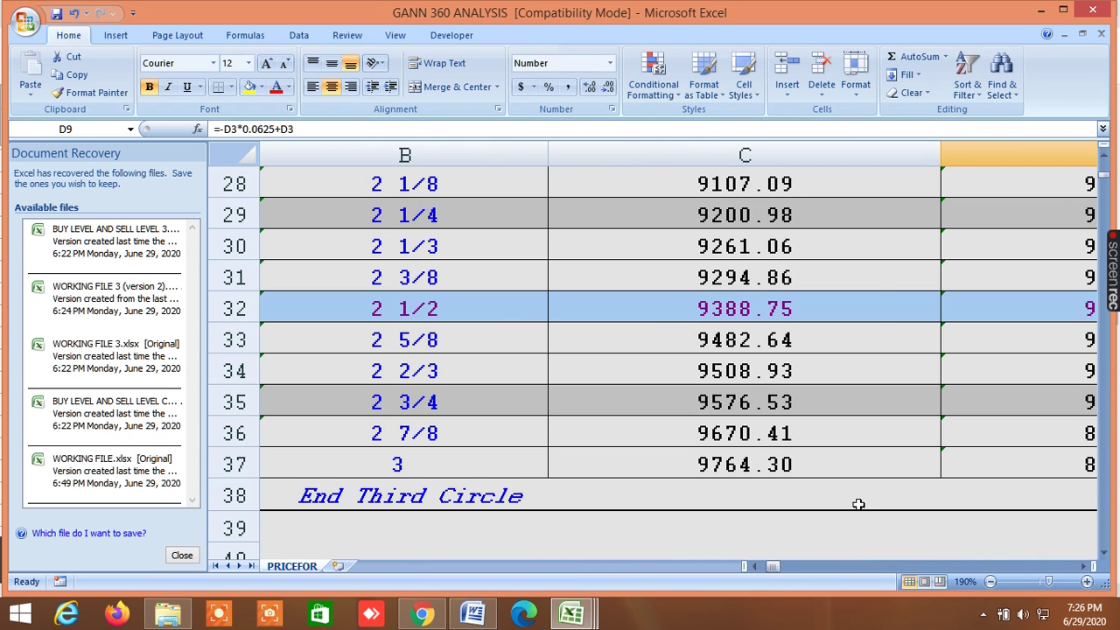
click(1083, 568)
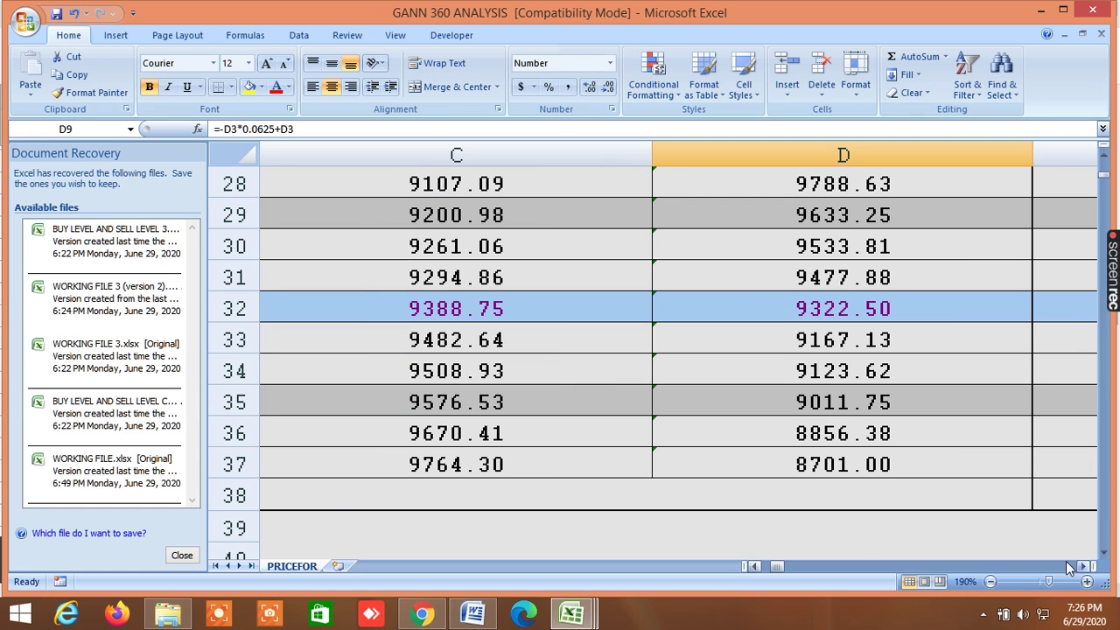
scroll(900, 478, up, 2)
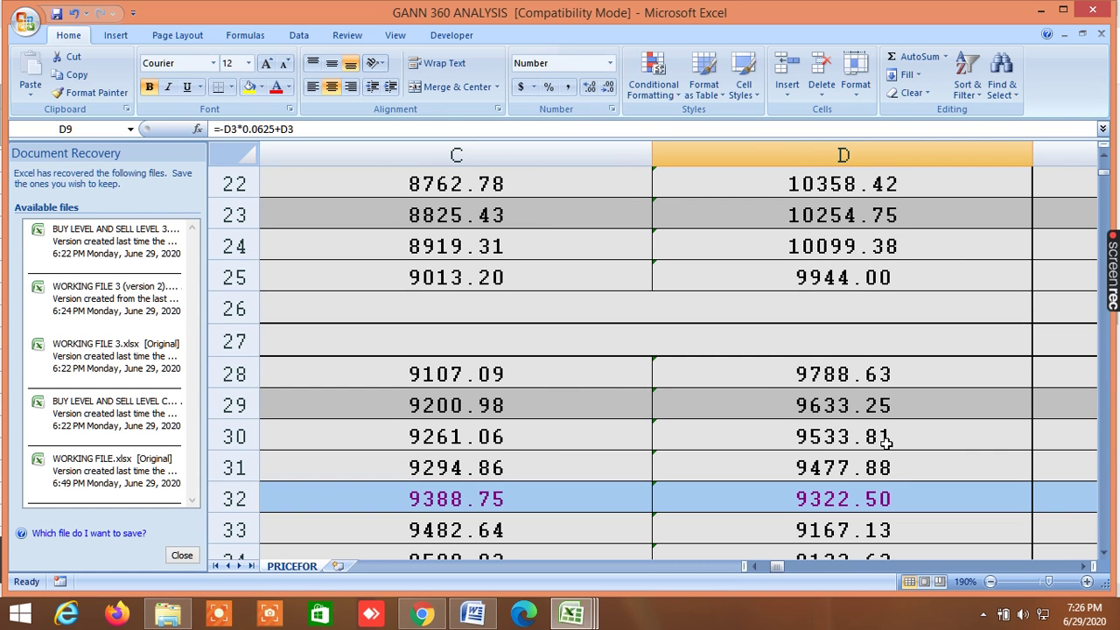
scroll(883, 441, down, 1)
scroll(863, 420, down, 2)
scroll(861, 423, up, 2)
scroll(862, 423, up, 3)
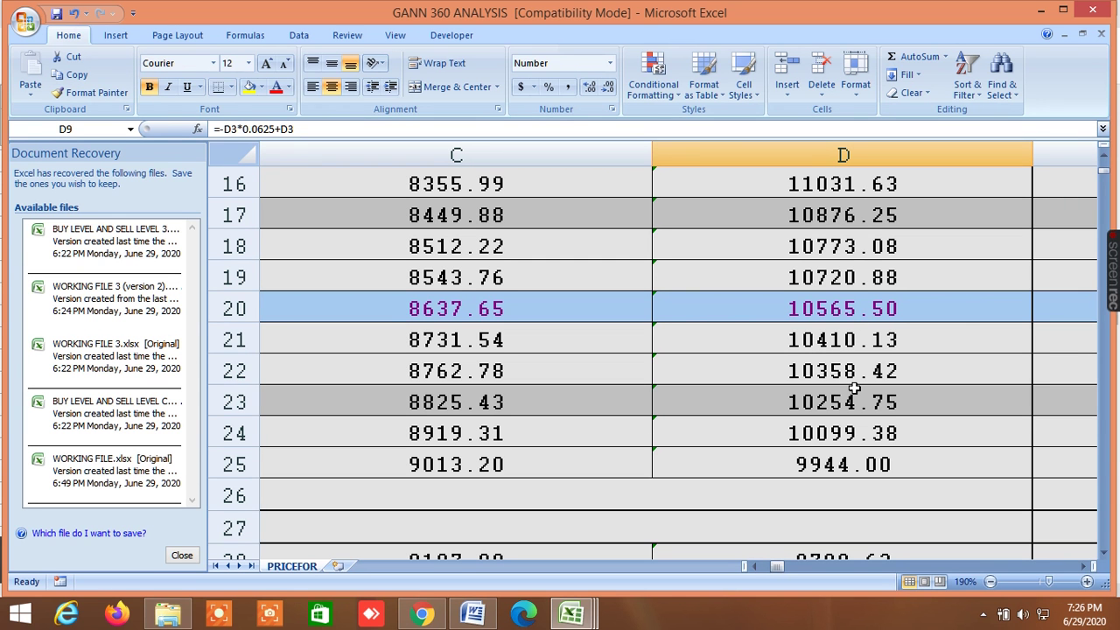
scroll(868, 436, down, 2)
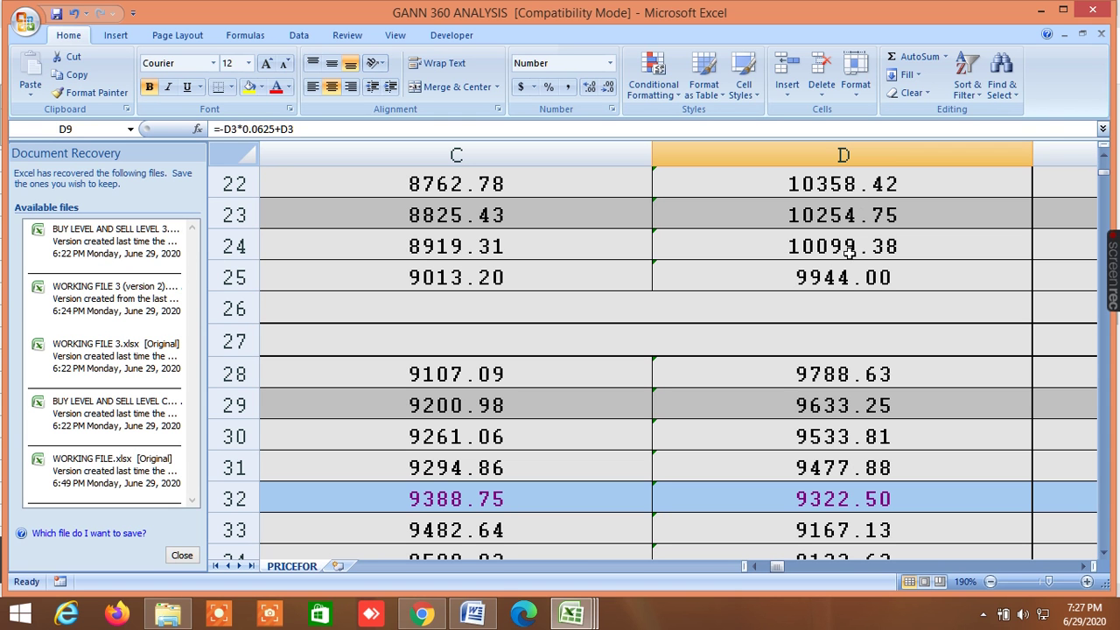
scroll(864, 385, down, 1)
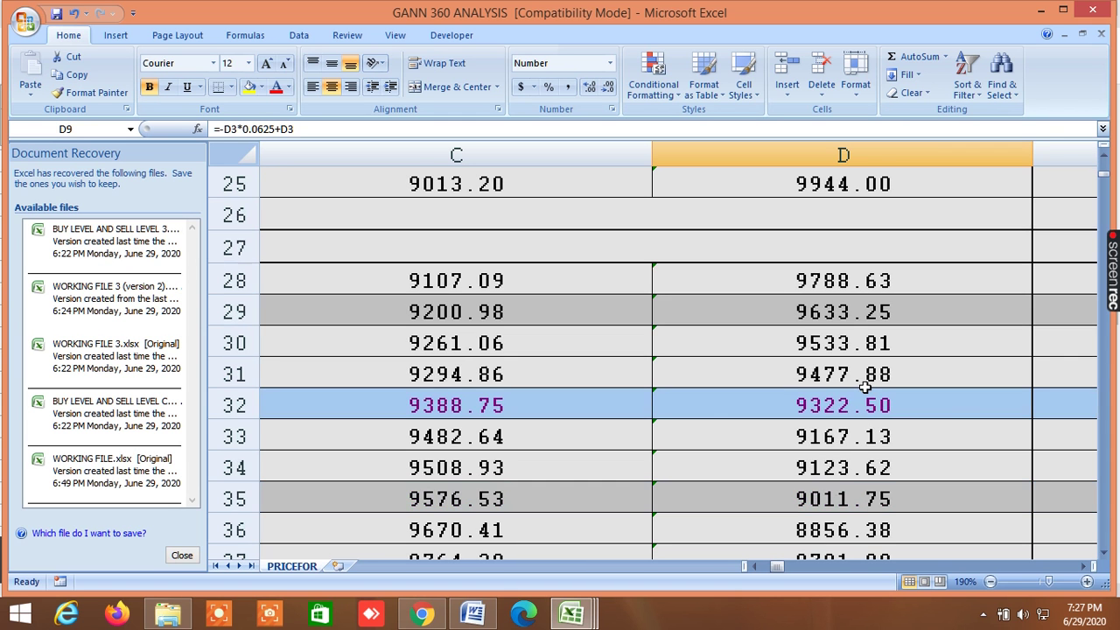
scroll(838, 484, down, 2)
scroll(841, 492, up, 1)
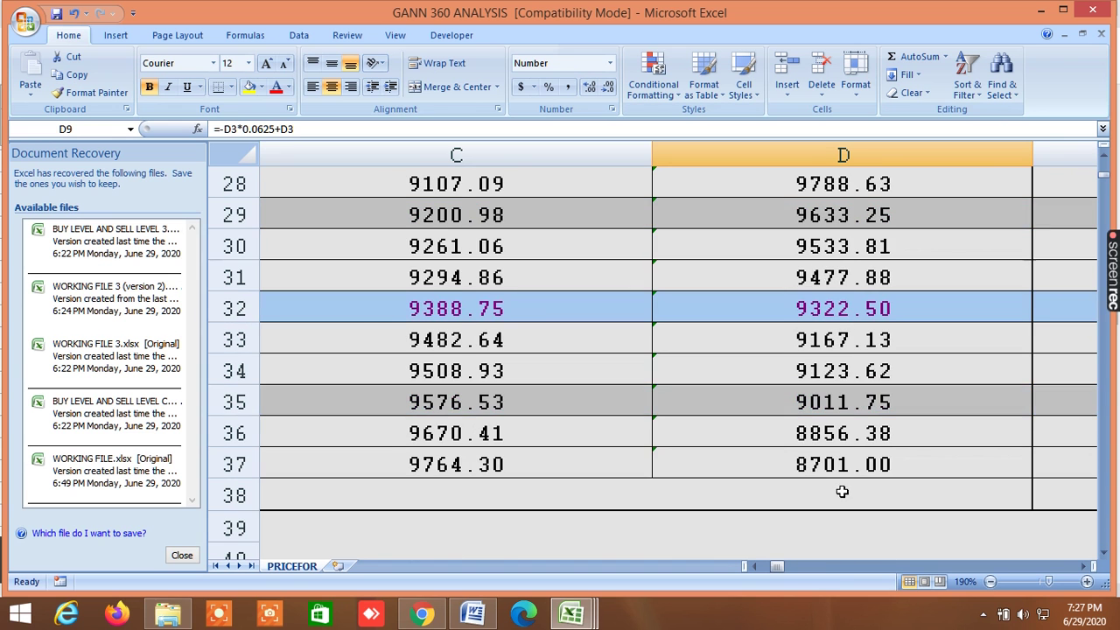
drag(778, 567, 785, 573)
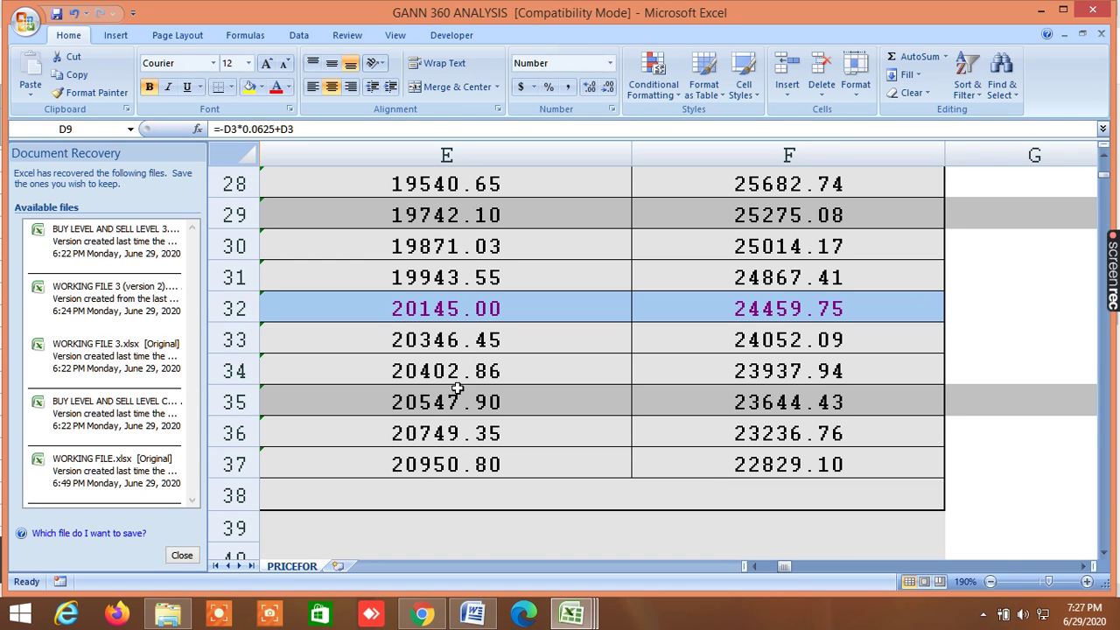
Step: Switch to the BUY LEVEL AND SELL LEVEL CUM SCREENER workbook and open the ALLBUY SELL LEVELSCUM SCREENER1 sheet
scroll(459, 360, up, 2)
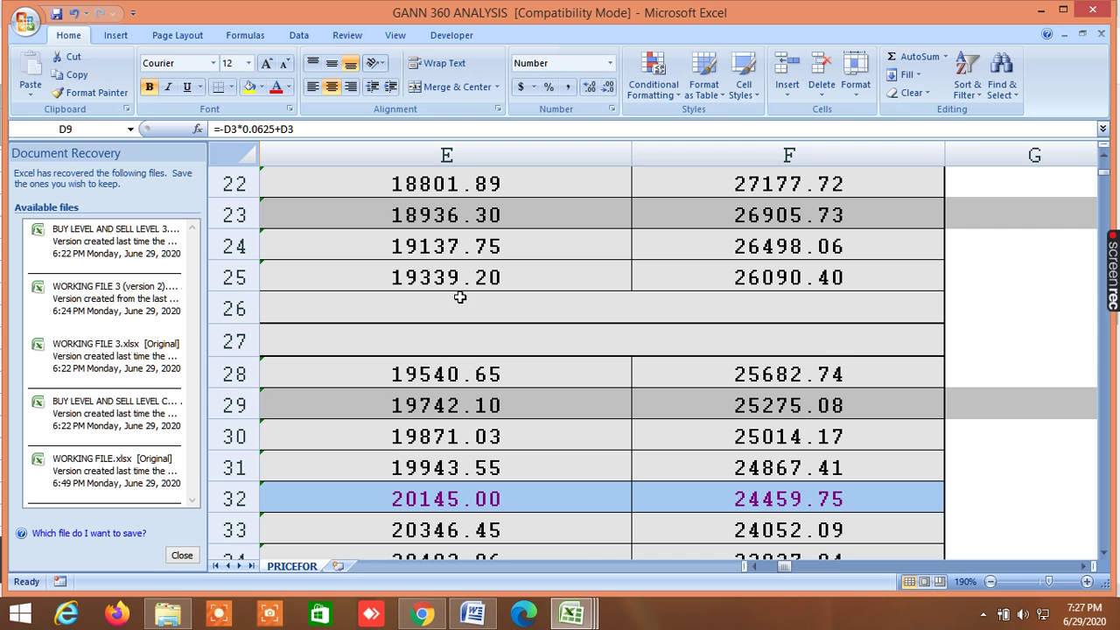
click(588, 612)
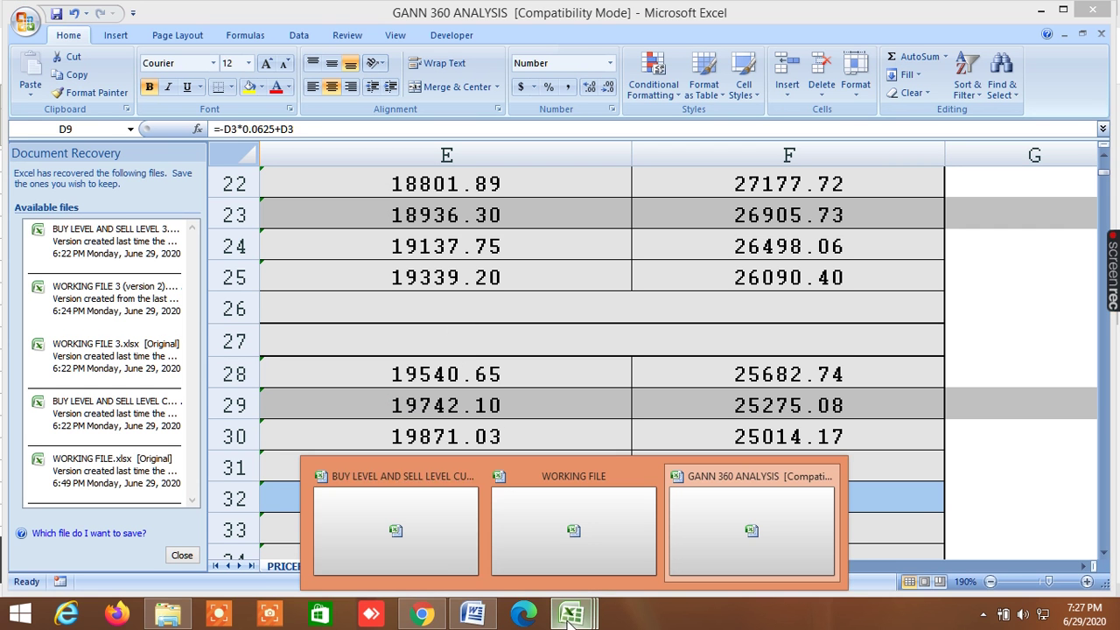
click(406, 528)
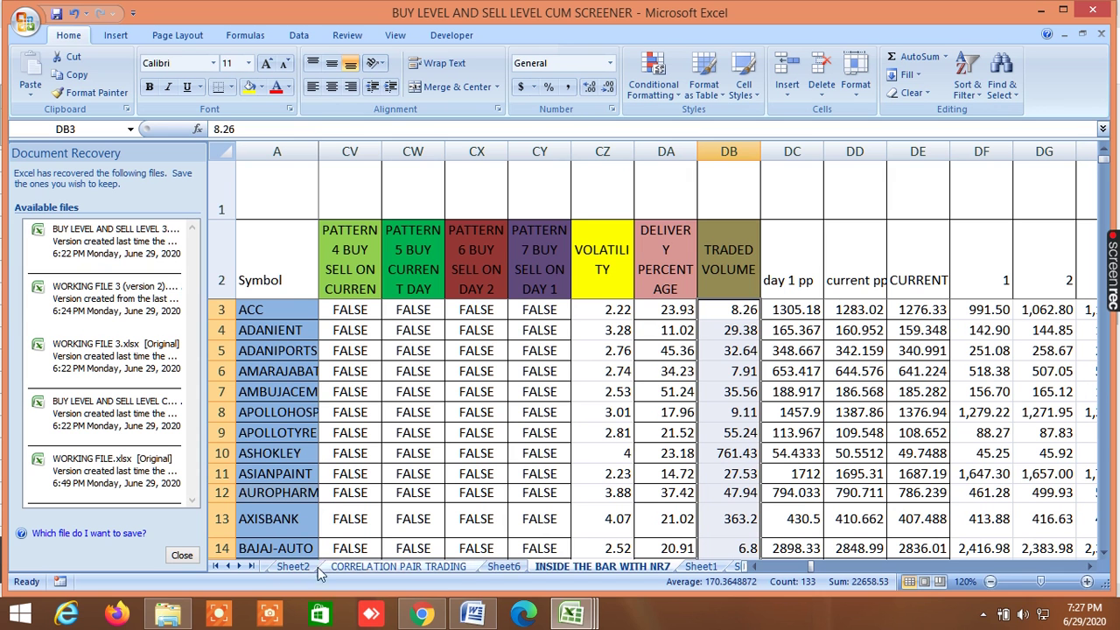
click(227, 566)
click(227, 567)
click(227, 567)
click(306, 569)
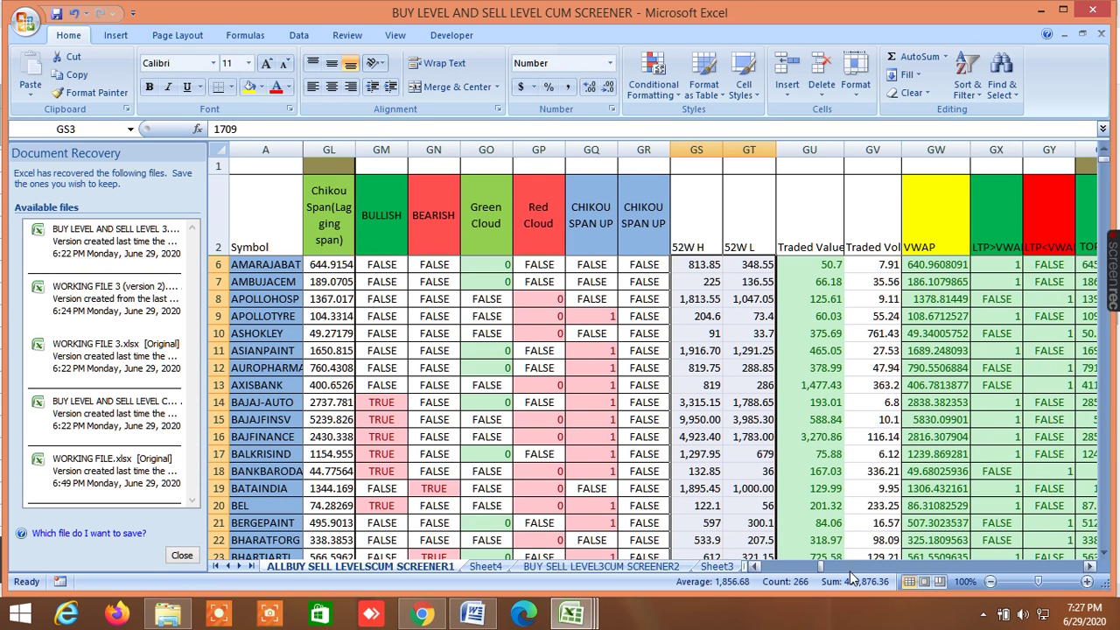
Step: Examine the NORMDIST and PROBABILITY 30, 15, 5 and 1 columns for the NIFTY and BANKNIFTY rows, enlarged to 130%
mouse_move(823, 573)
mouse_down()
mouse_move(794, 584)
mouse_move(805, 585)
mouse_up()
scroll(695, 468, down, 10)
scroll(696, 468, down, 20)
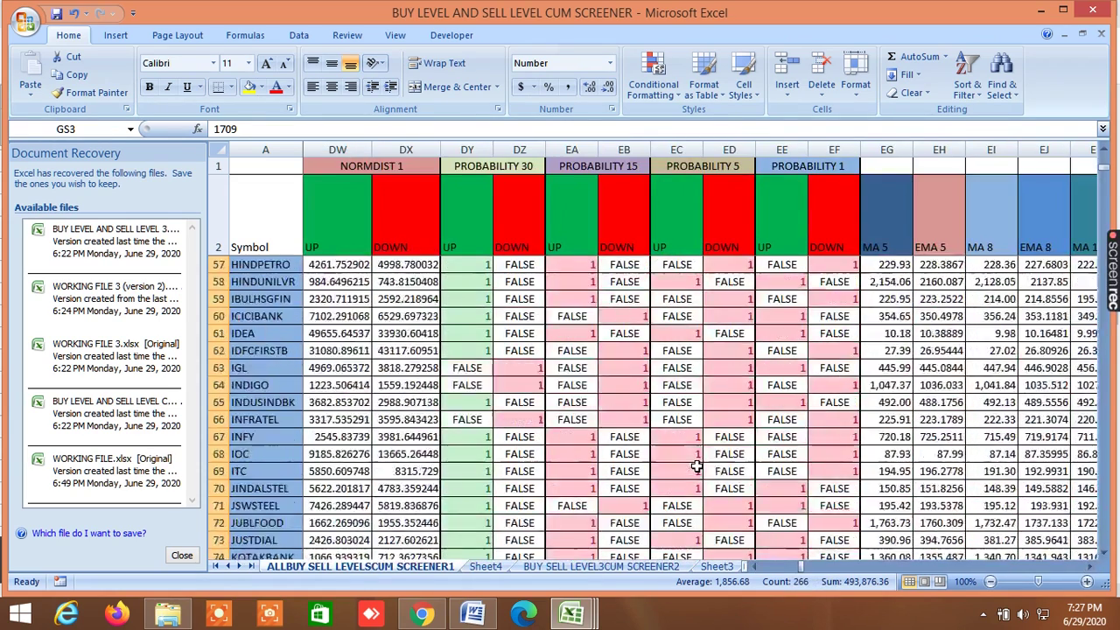
scroll(696, 468, down, 10)
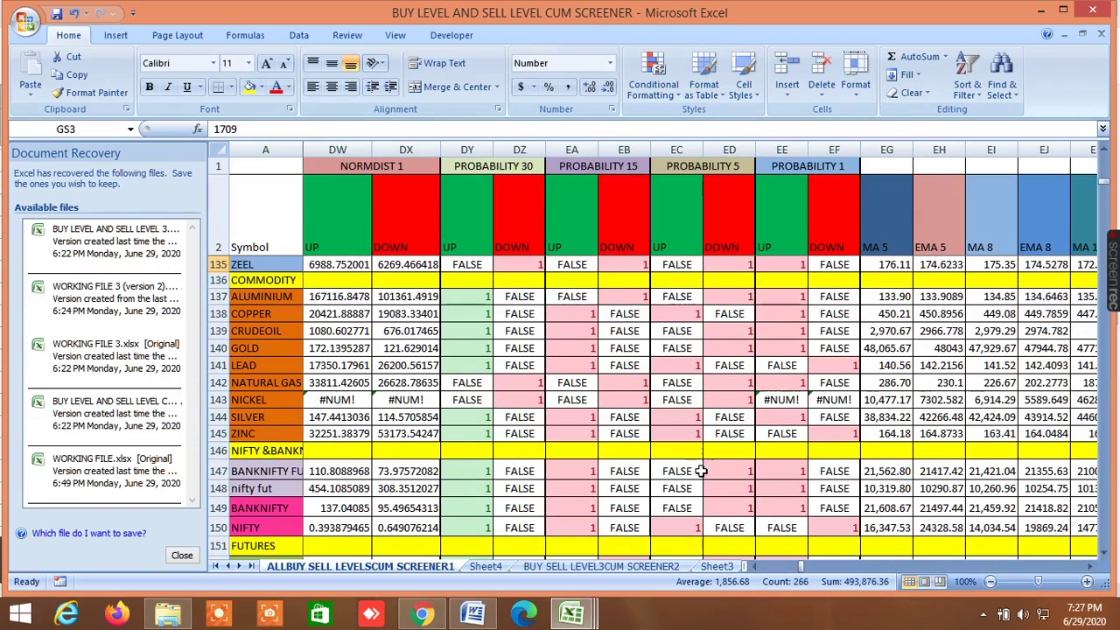
click(1086, 582)
click(1086, 582)
click(1086, 582)
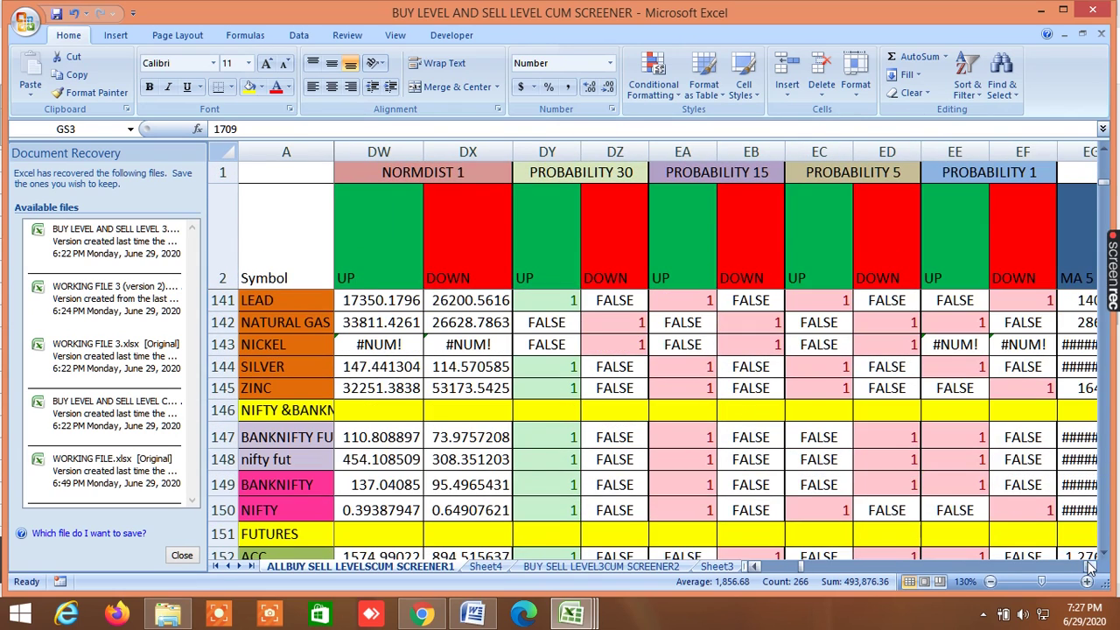
Step: Look through the Murrey's mathematical levels and the 360 degree upside first cycle prices for NIFTY and BANKNIFTY
drag(1089, 566, 1089, 567)
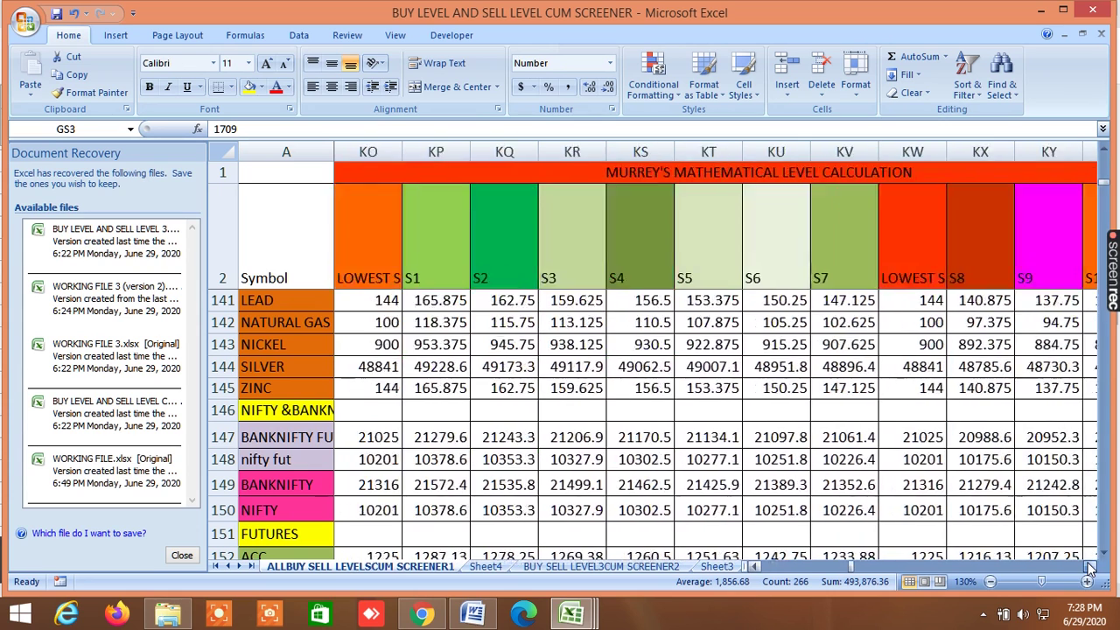
drag(1089, 568, 1089, 569)
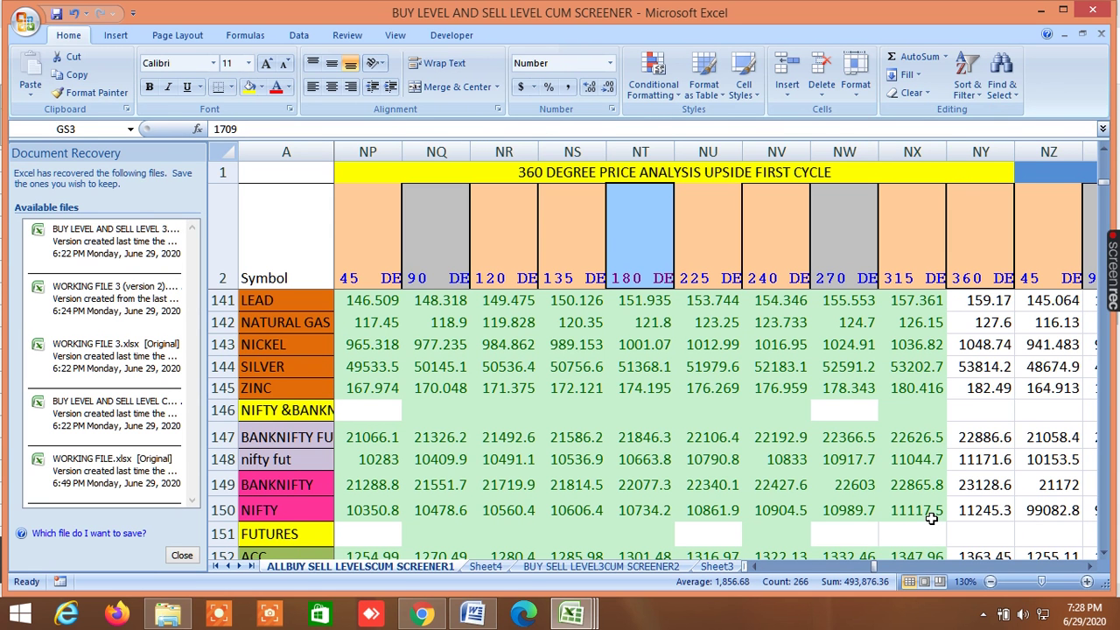
click(1091, 569)
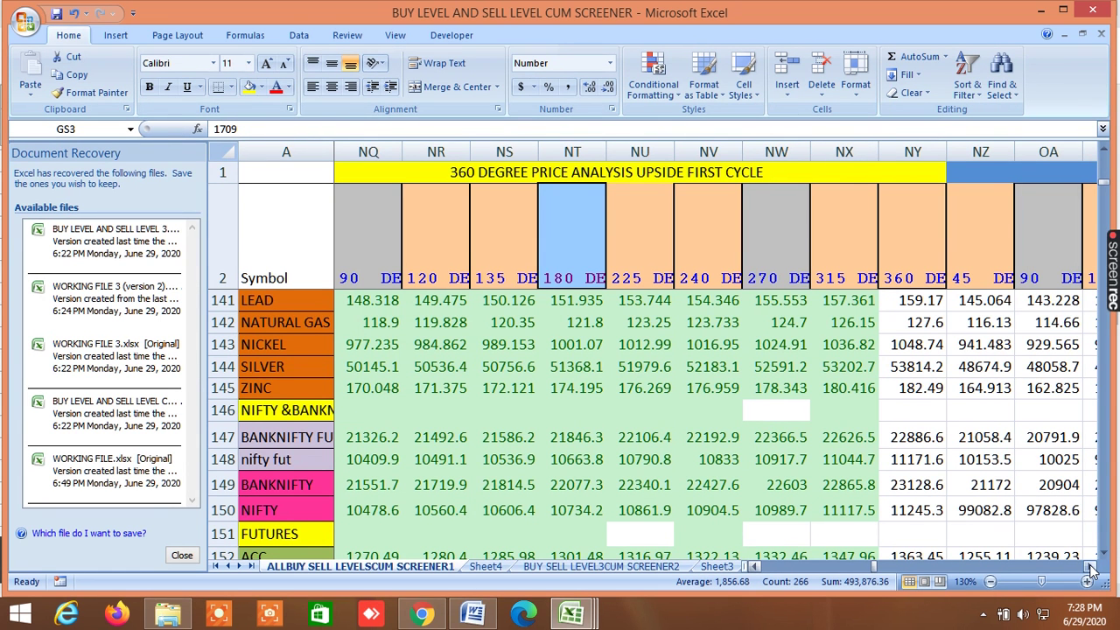
click(1091, 569)
click(1091, 570)
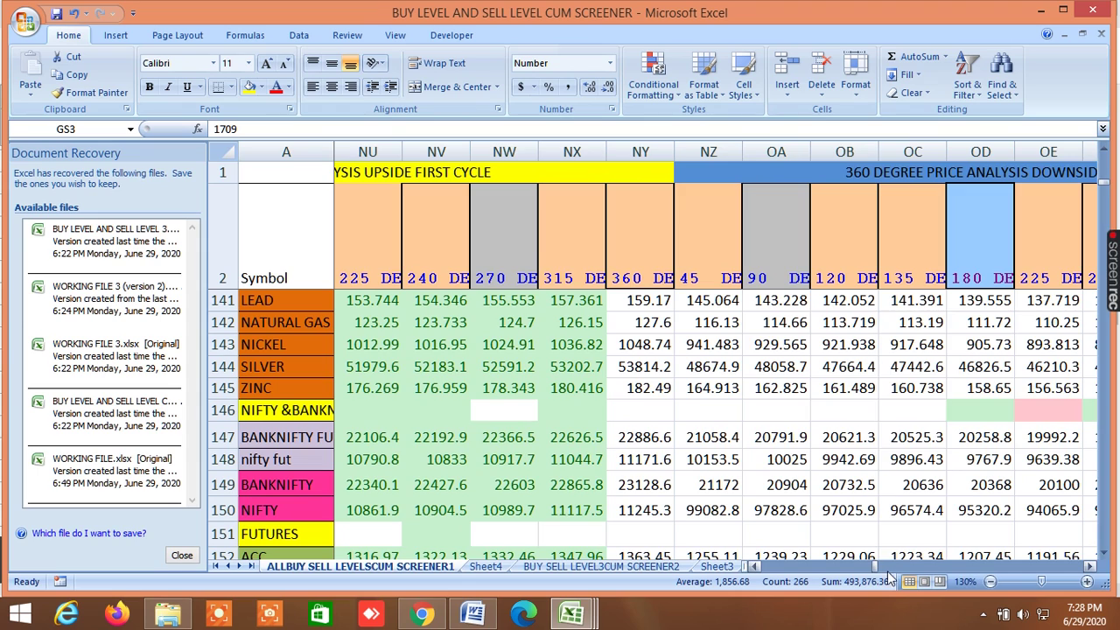
Step: Correct the NIFTY HIGH value in cell B150 to 10337 and save the workbook
drag(877, 566, 756, 582)
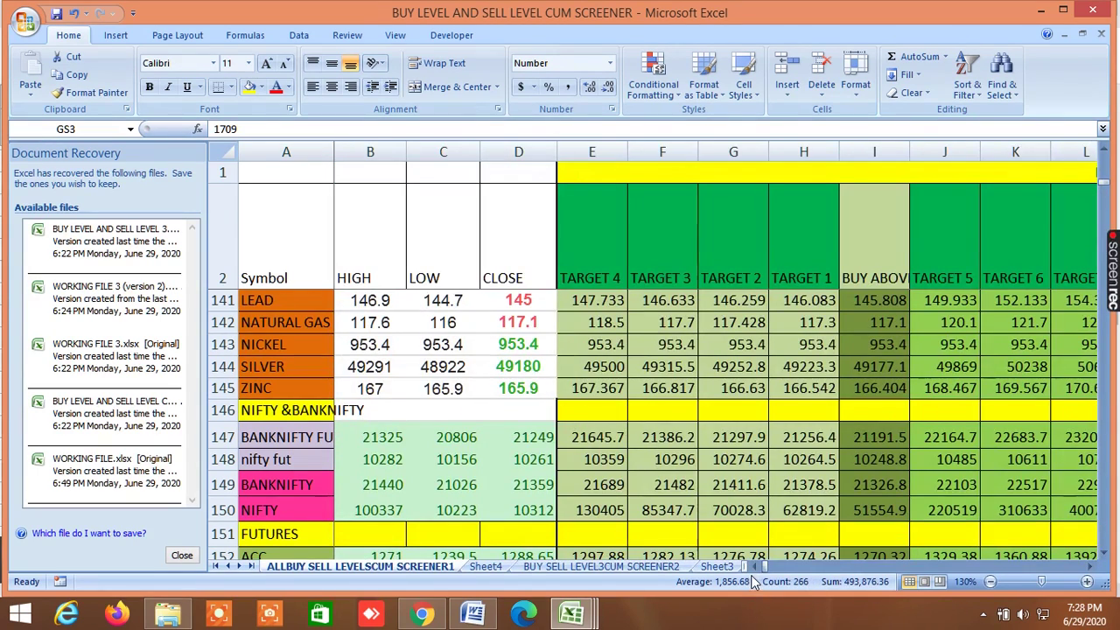
click(374, 510)
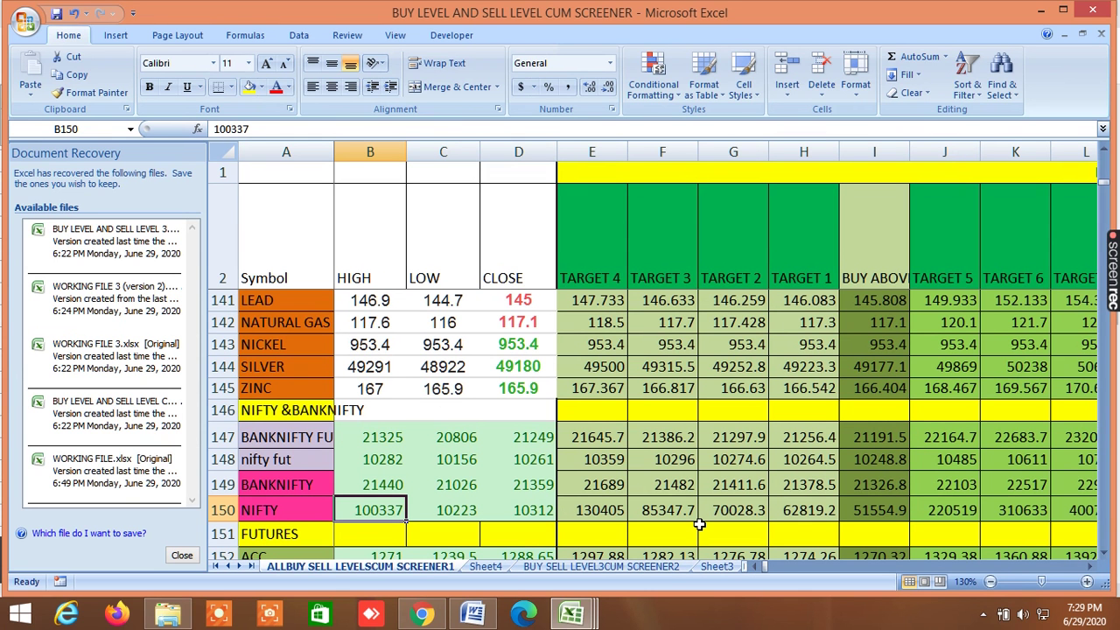
text(10337)
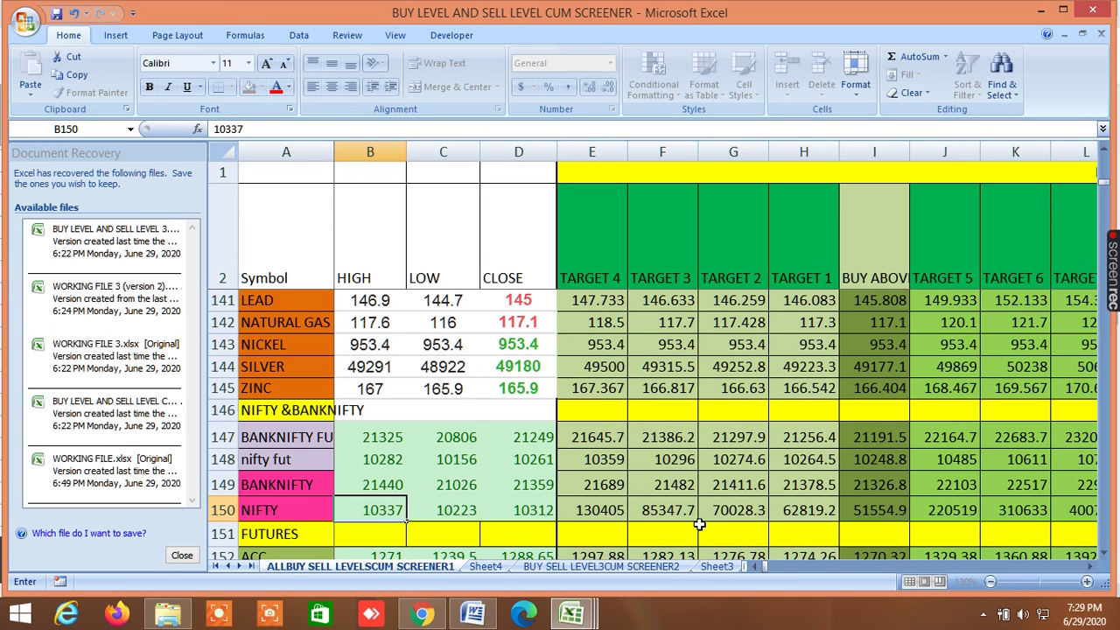
key(Return)
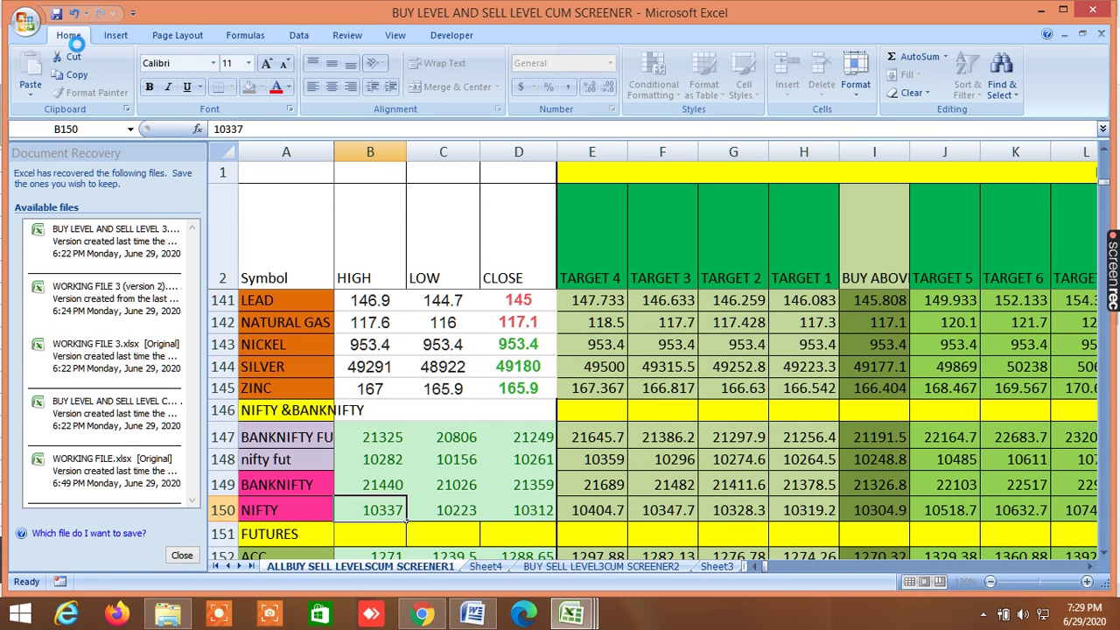
key(Down)
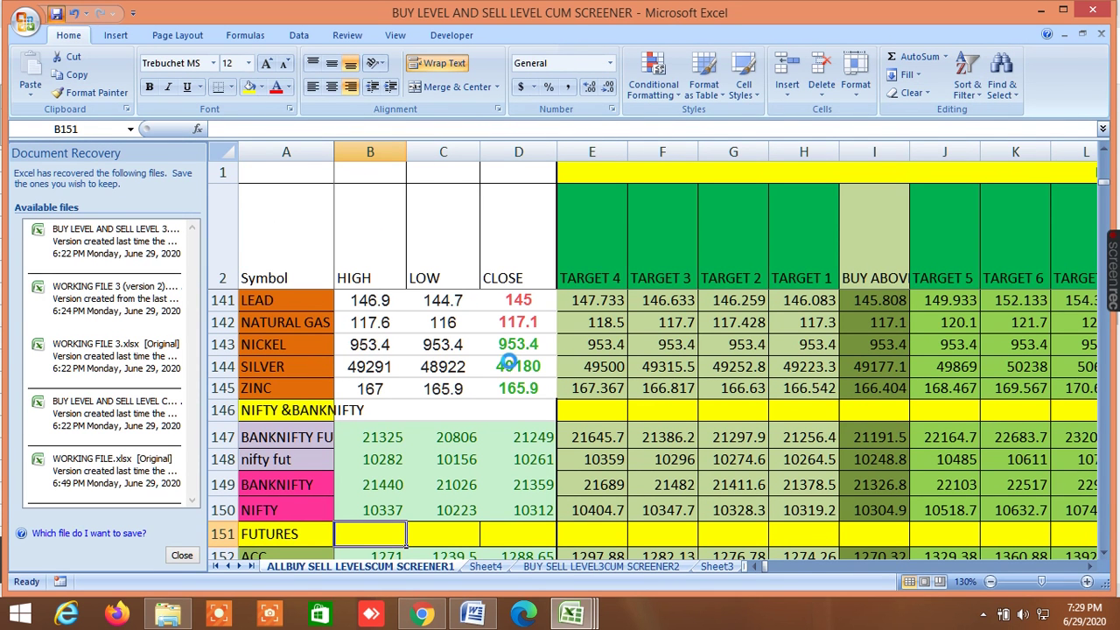
key(ctrl+s)
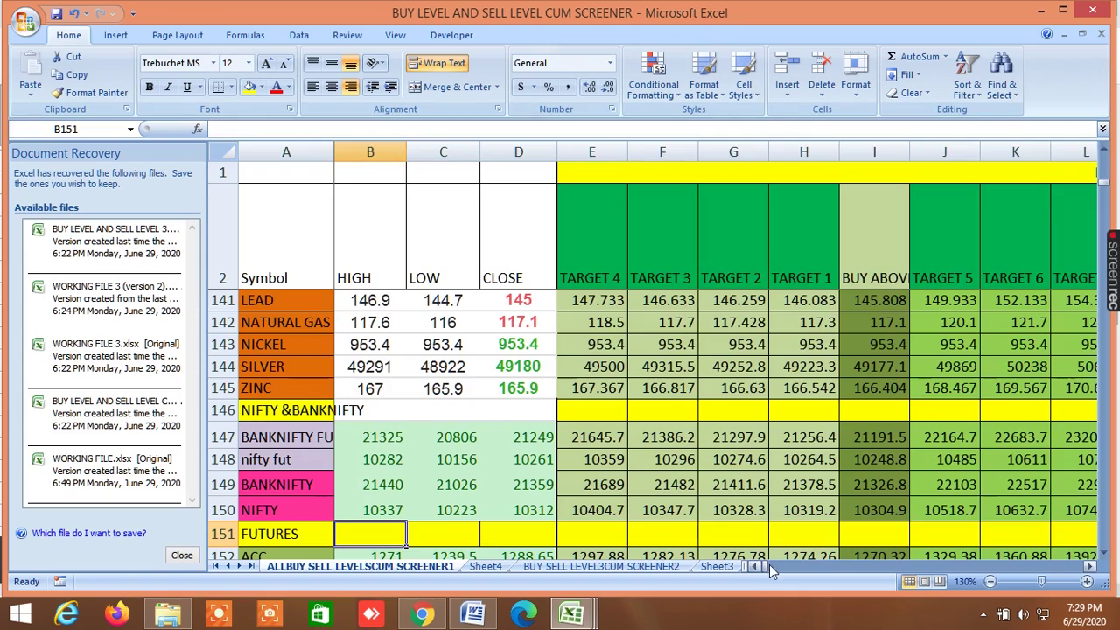
Step: Review the recalculated NIFTY levels in the 360 degree price analysis upside first cycle
drag(769, 565, 875, 593)
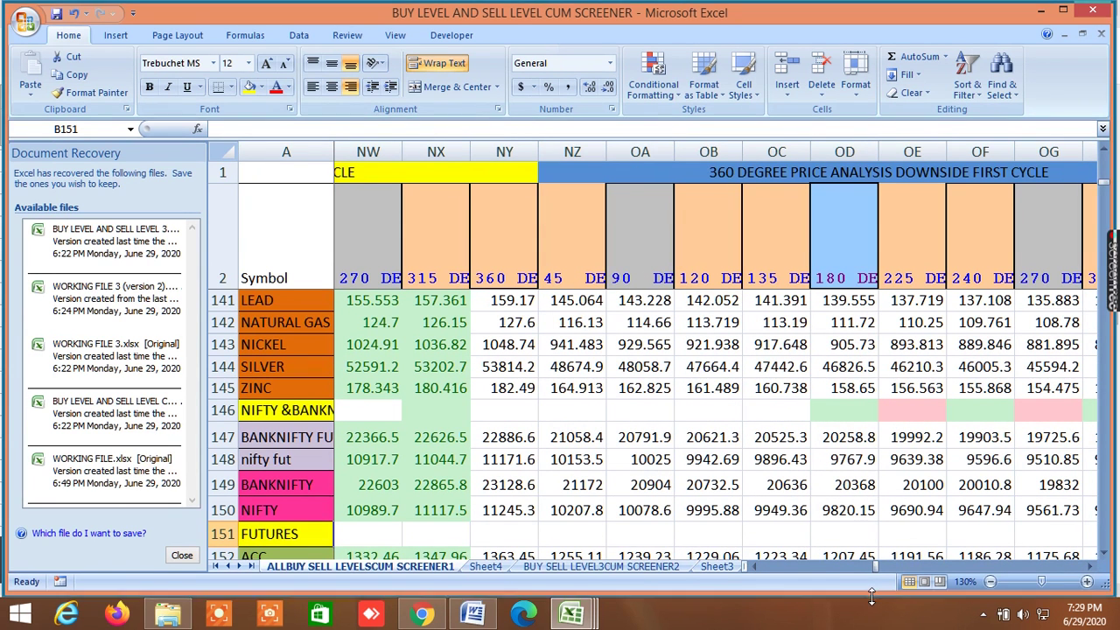
drag(756, 570, 758, 570)
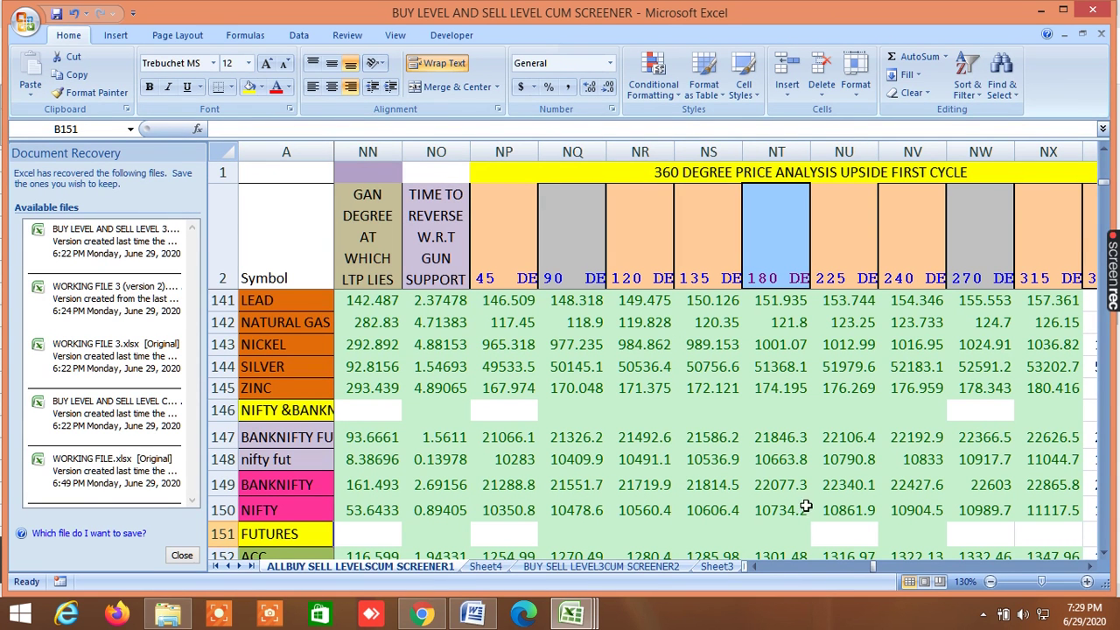
click(1089, 569)
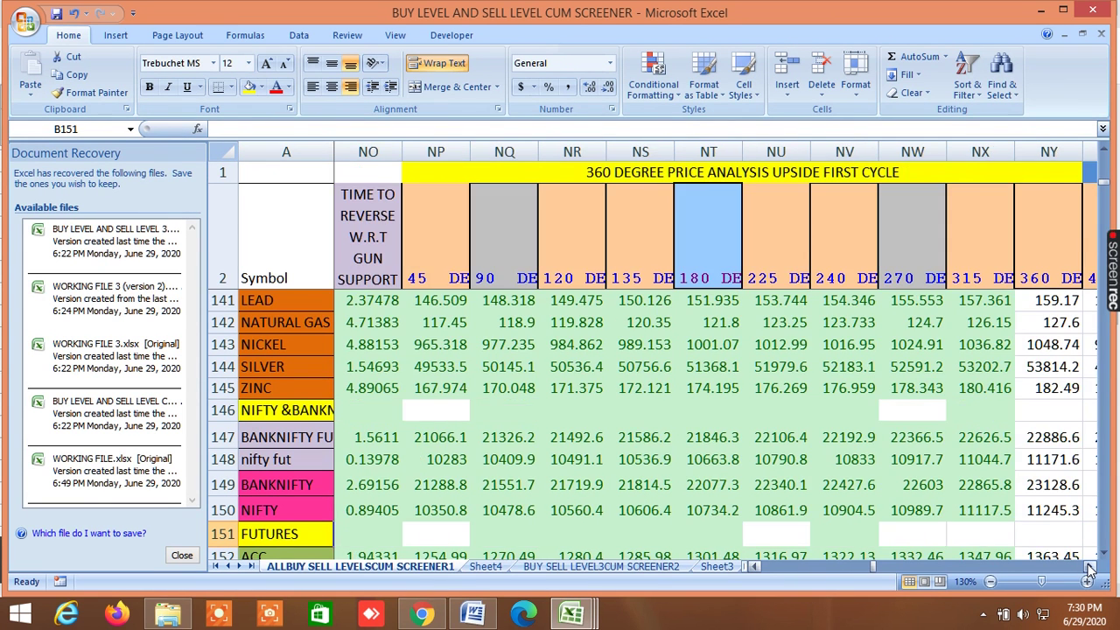
click(1090, 569)
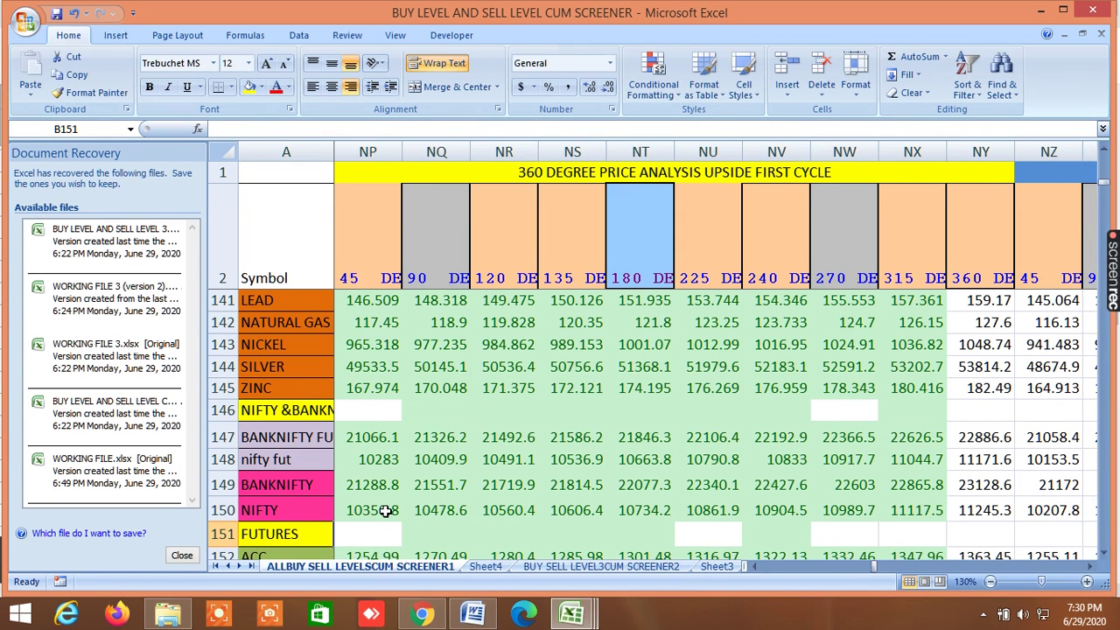
click(1088, 568)
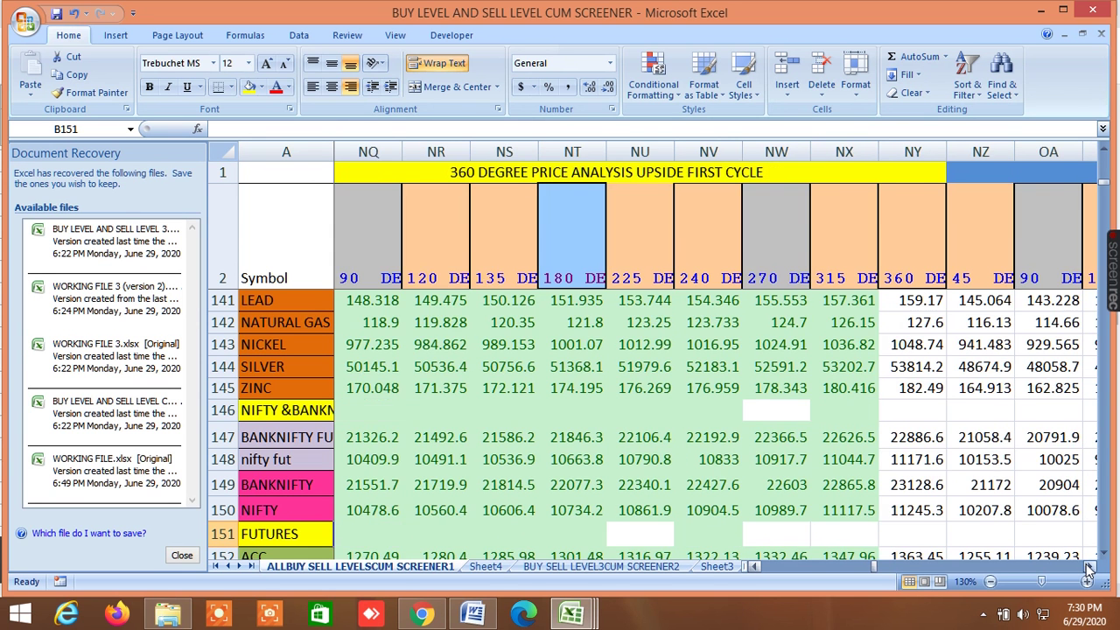
Step: Examine the NIFTY and BANKNIFTY prices in the 360 degree price analysis downside first cycle
click(1089, 569)
double_click(1088, 568)
click(1088, 569)
click(1088, 568)
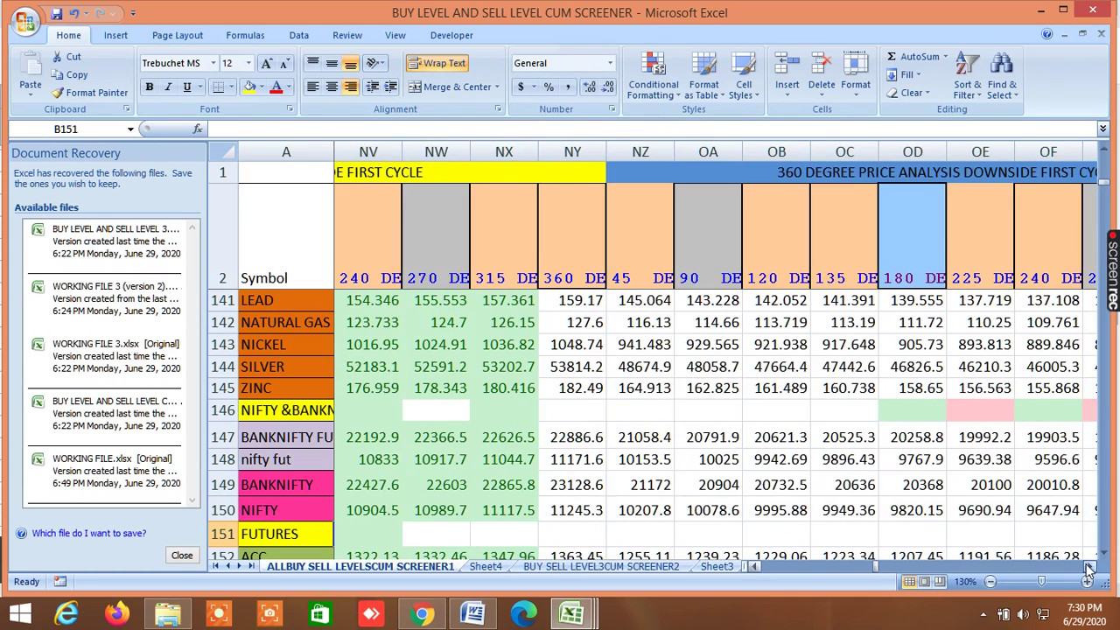
click(1088, 569)
click(1089, 569)
click(1088, 569)
click(1089, 569)
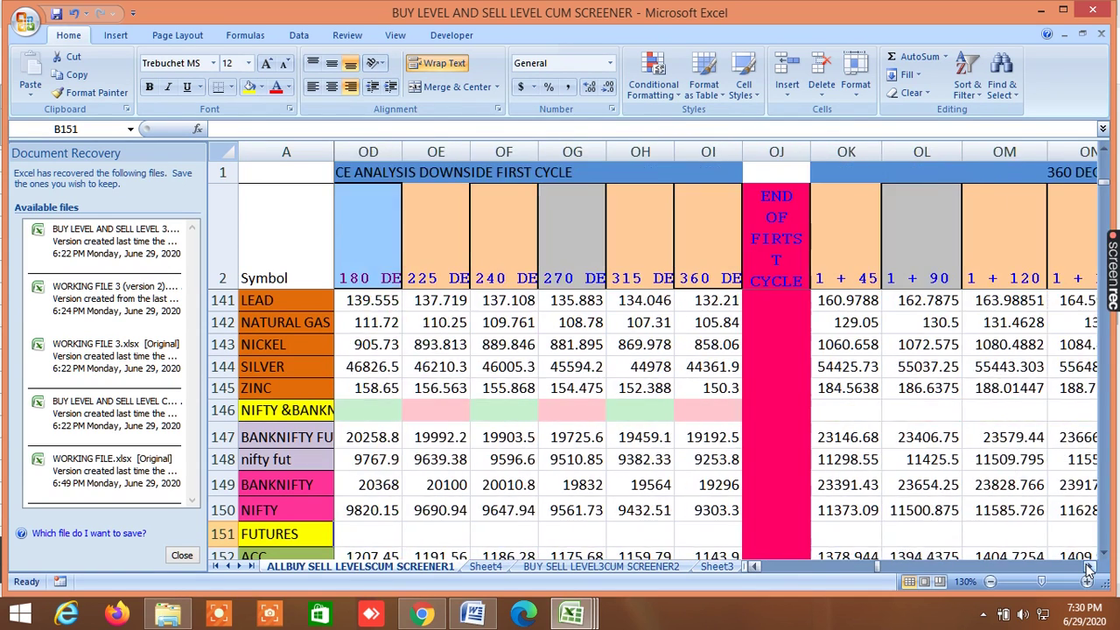
Step: Look through the upside and downside second cycle levels of the 360 degree price analysis
click(1088, 569)
click(1088, 569)
click(1089, 569)
click(1088, 569)
click(1088, 569)
click(1089, 569)
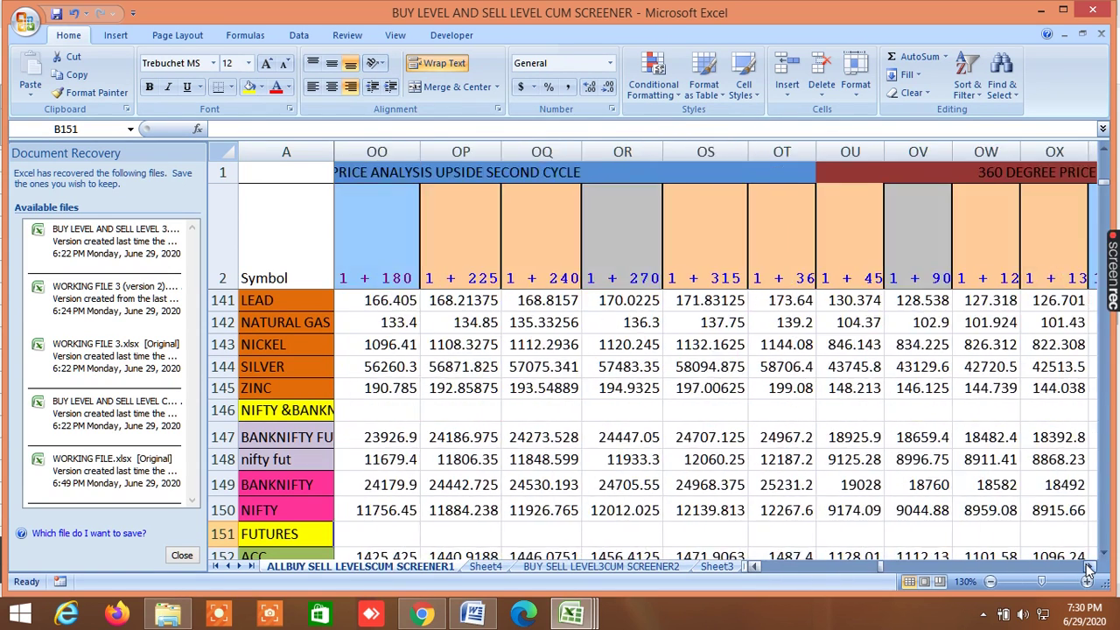
click(1088, 569)
click(1088, 568)
click(1089, 569)
click(1088, 569)
click(1088, 569)
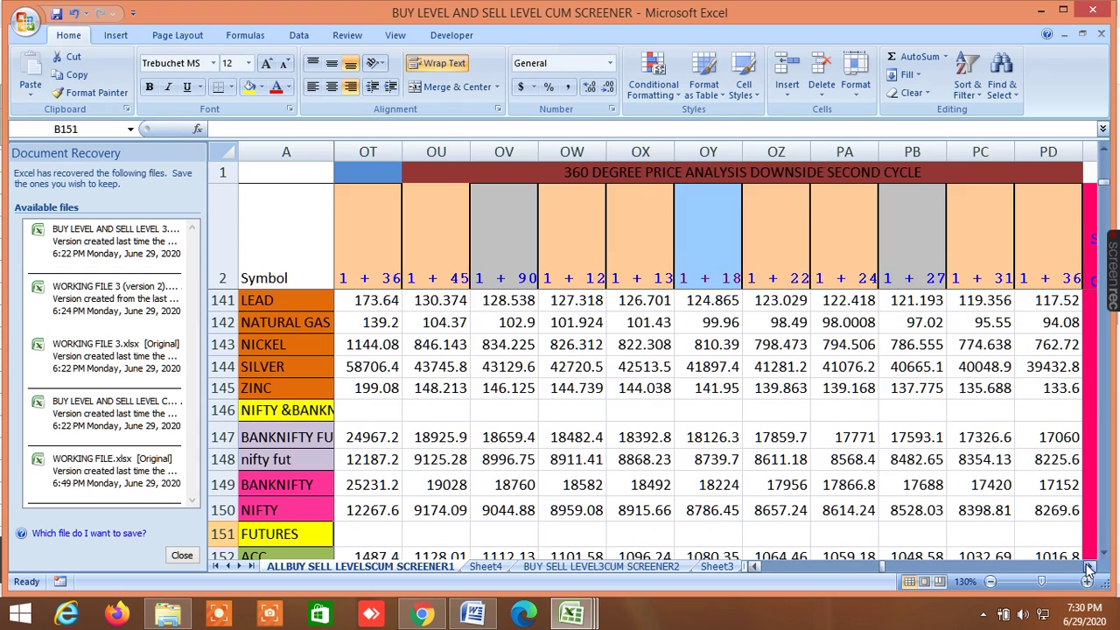
Step: Look through the upside and downside third cycle levels, up to the start of the 360 degree analysis with difference
click(1088, 569)
click(1088, 569)
click(1089, 569)
click(1088, 569)
click(1089, 568)
click(1089, 569)
click(1088, 568)
click(1088, 569)
click(1088, 569)
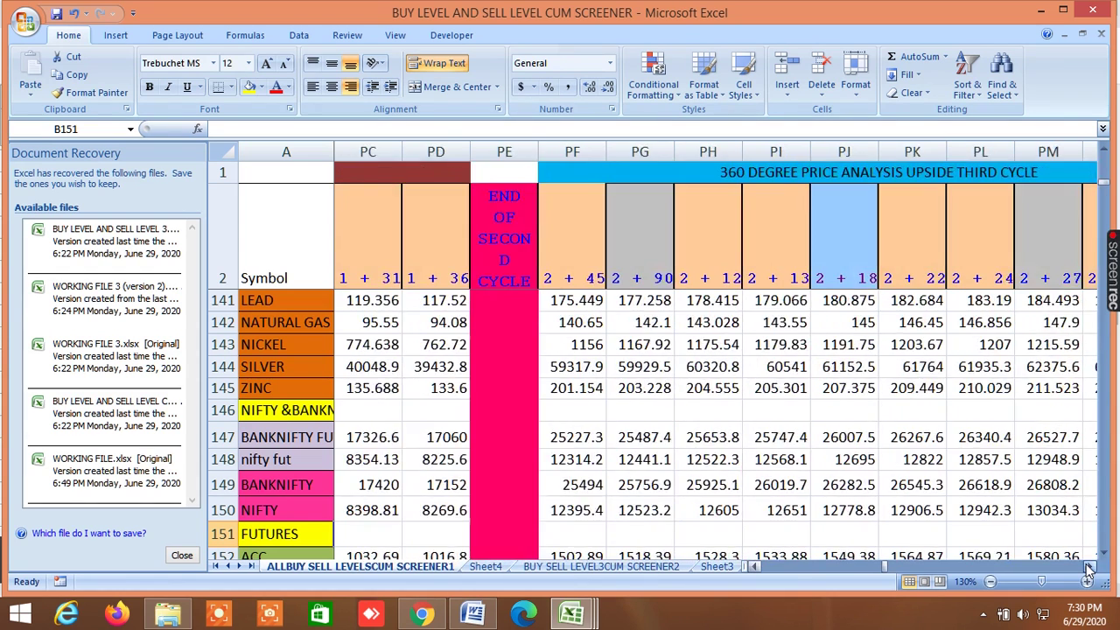
click(1089, 568)
click(1088, 569)
click(1088, 569)
click(1088, 569)
click(1089, 569)
click(1088, 569)
click(1088, 569)
click(1089, 569)
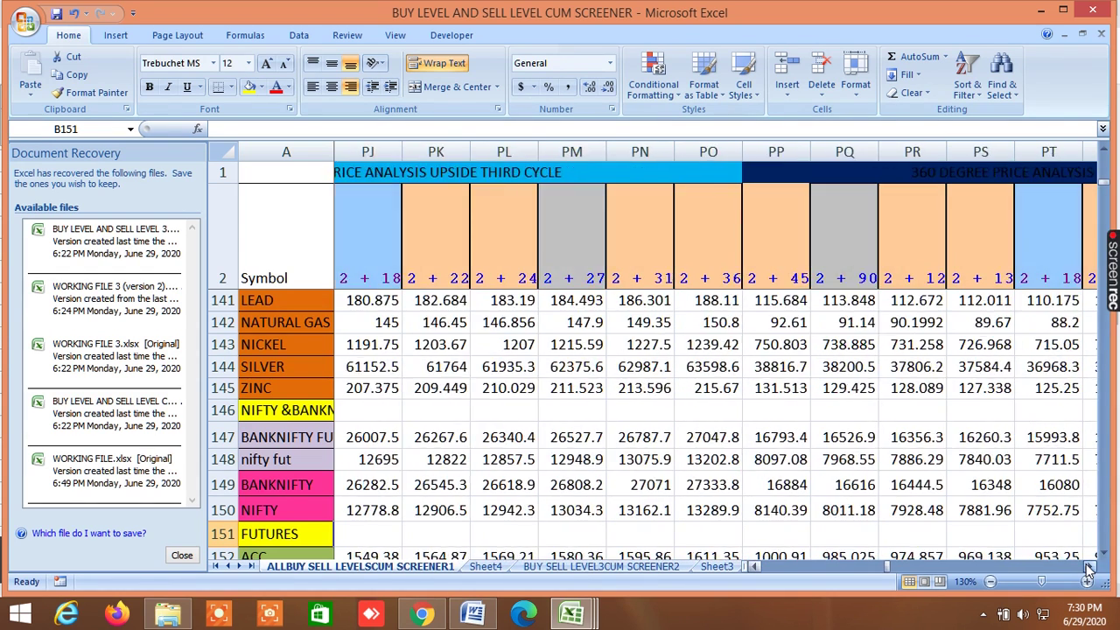
click(1088, 569)
click(1088, 569)
click(1088, 569)
click(1088, 568)
click(1088, 568)
click(1088, 568)
click(1088, 569)
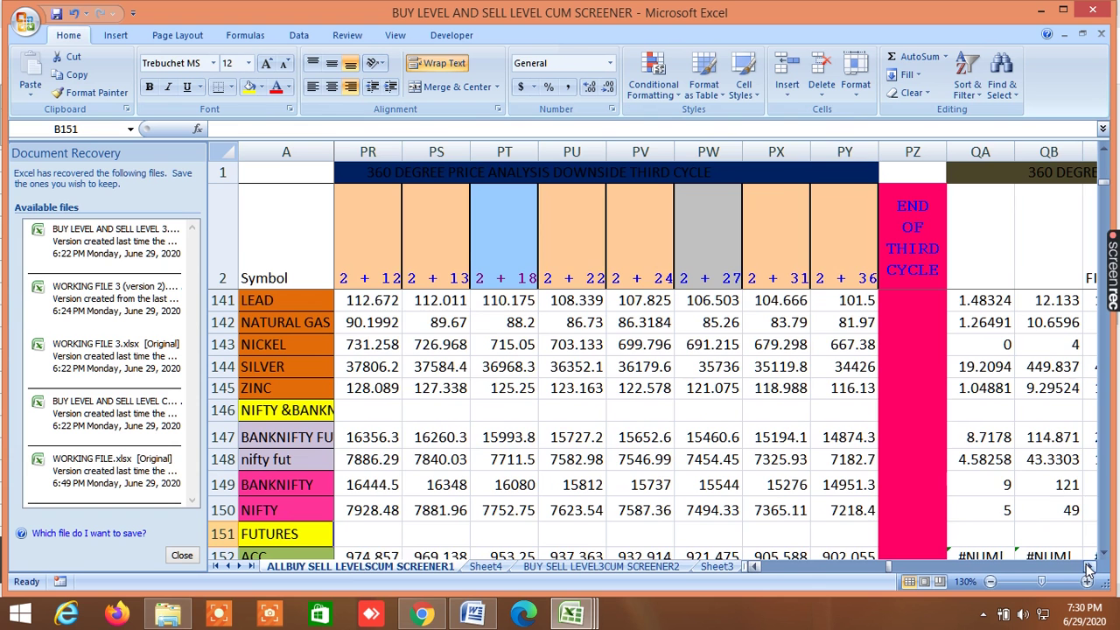
click(1088, 569)
click(1088, 569)
click(1088, 569)
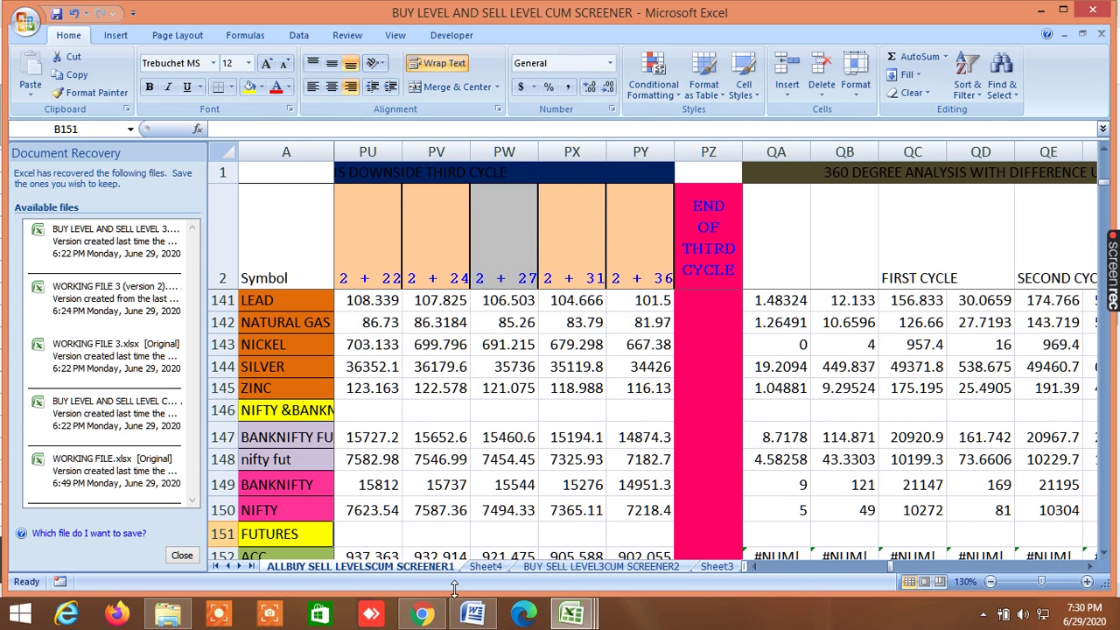
Step: Switch to Chrome, load sgxnifty.org in place of the option chain page and read the SGX Nifty live figures
click(422, 615)
click(385, 50)
triple_click(419, 49)
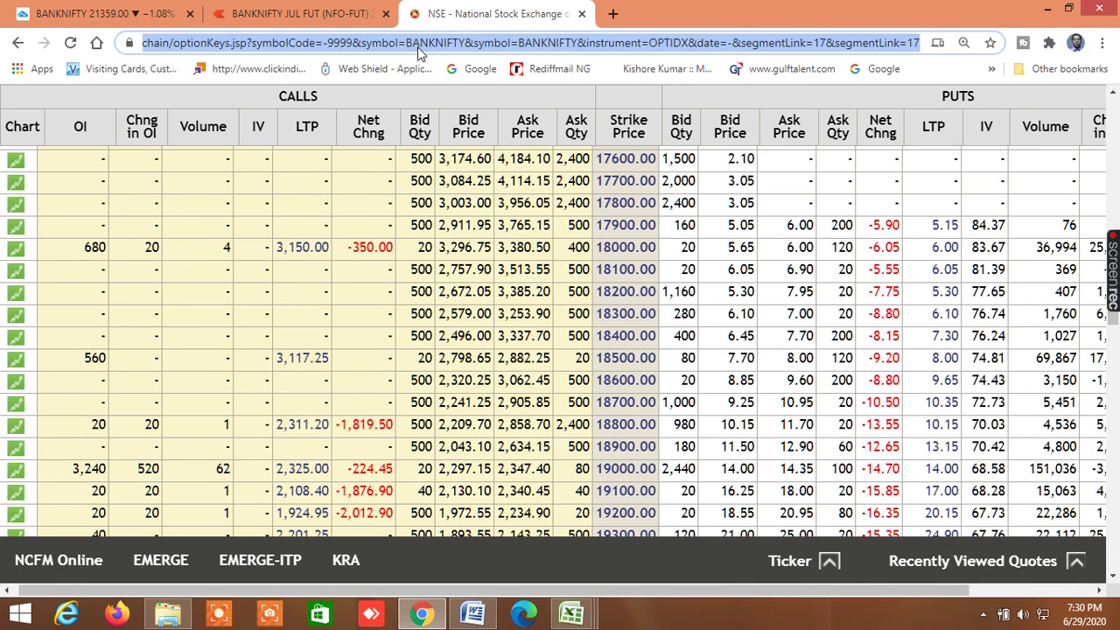
text(sgxnifty.org)
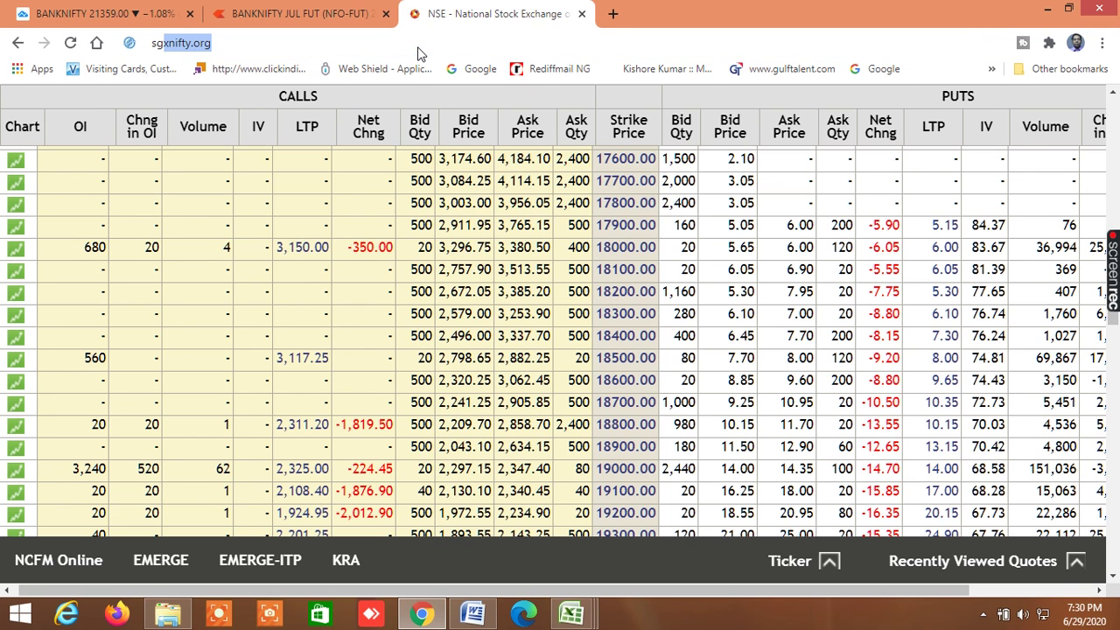
key(Return)
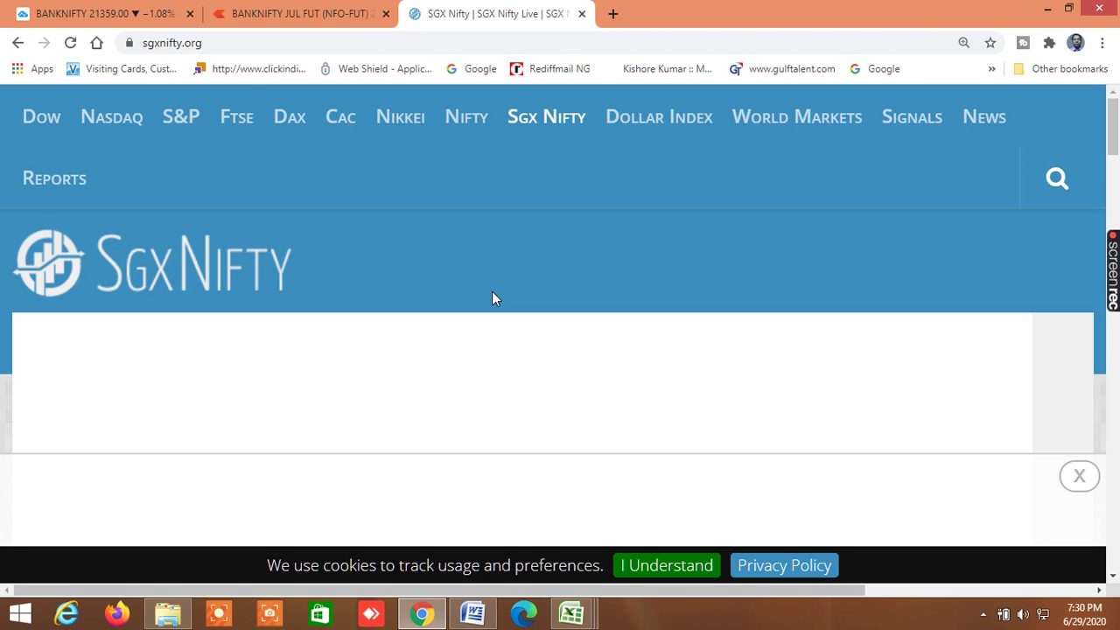
scroll(492, 299, down, 3)
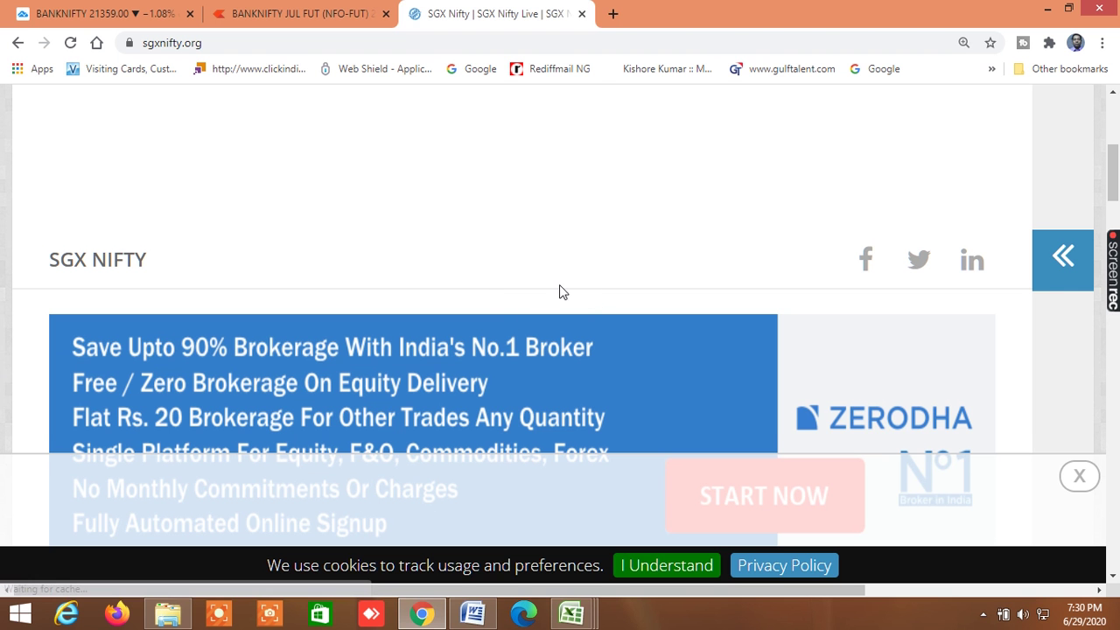
scroll(543, 290, down, 4)
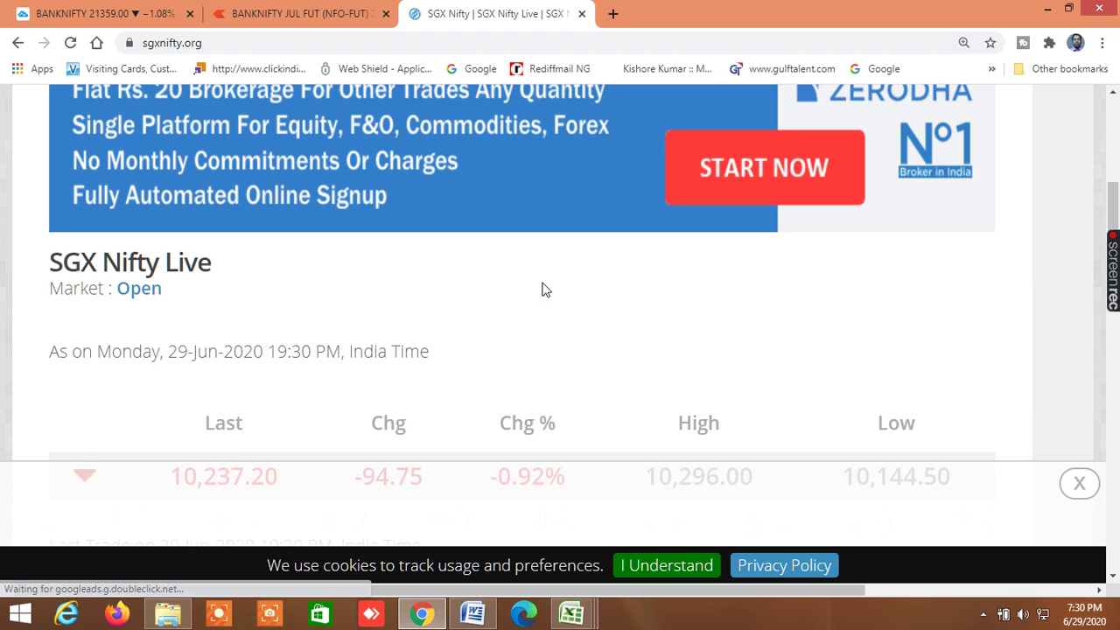
scroll(543, 289, down, 1)
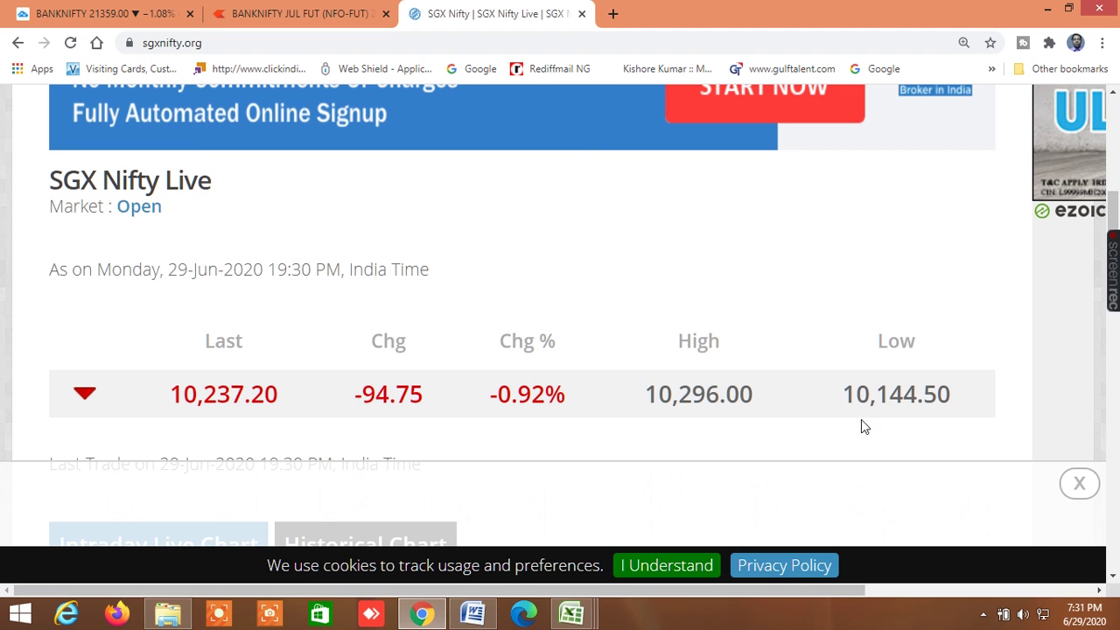
Step: Open the Dow page from the SGX Nifty site and read the Dow Futures live figures
scroll(418, 388, up, 2)
scroll(391, 390, up, 6)
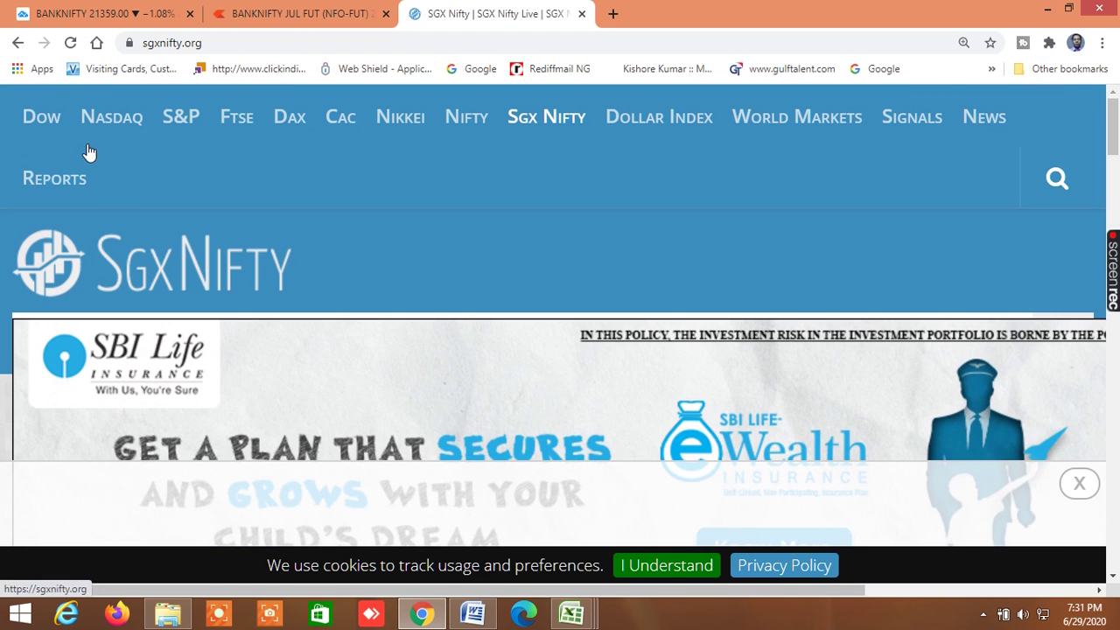
click(46, 121)
click(47, 121)
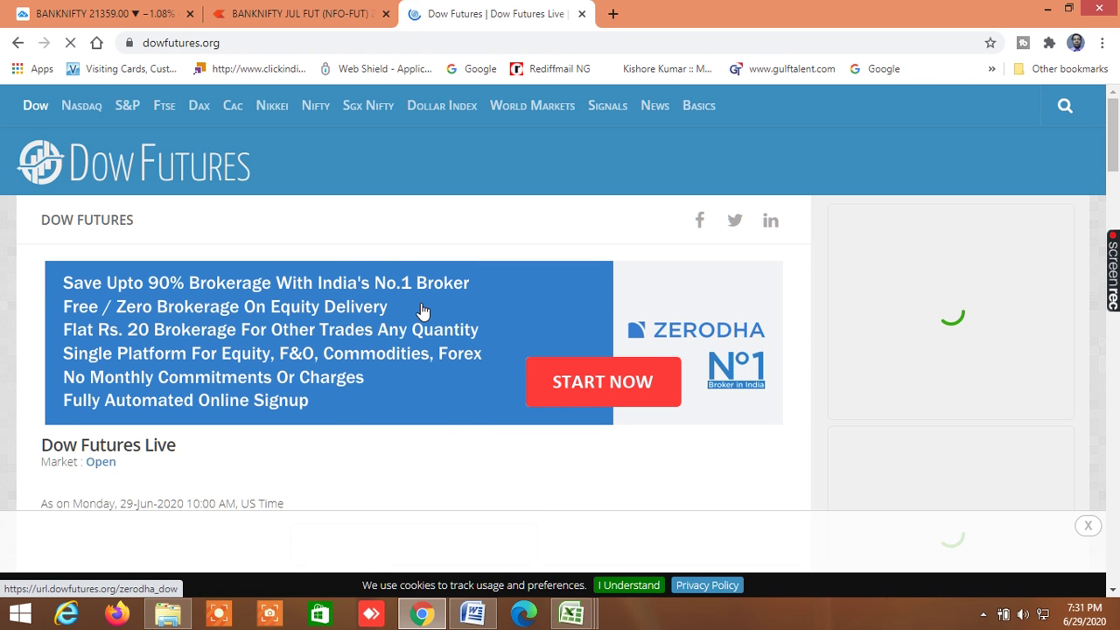
scroll(458, 435, down, 3)
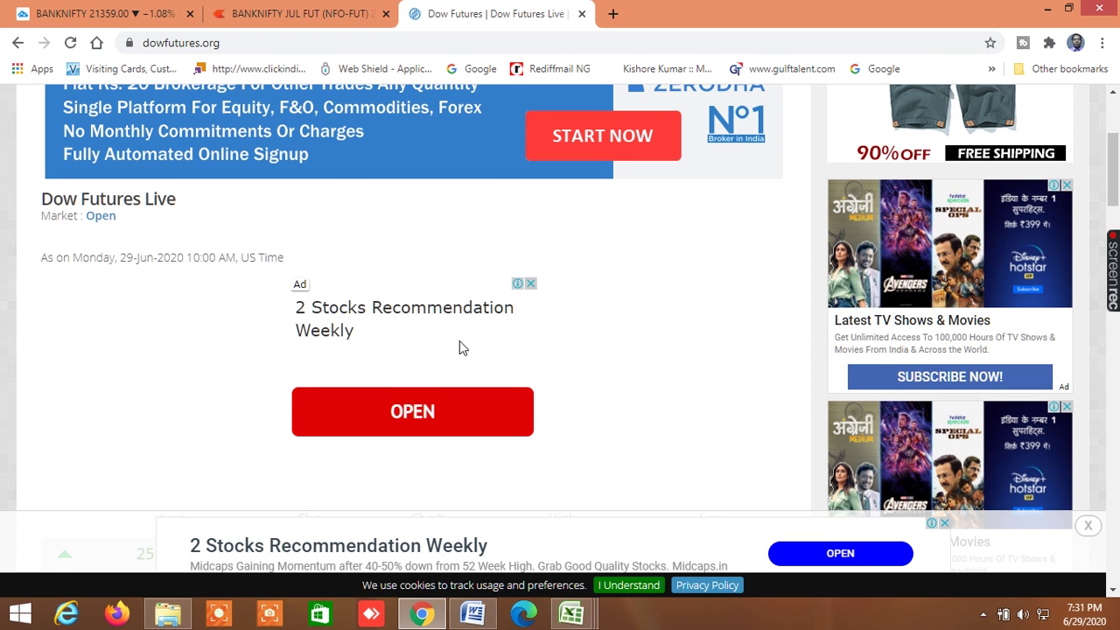
scroll(531, 366, down, 3)
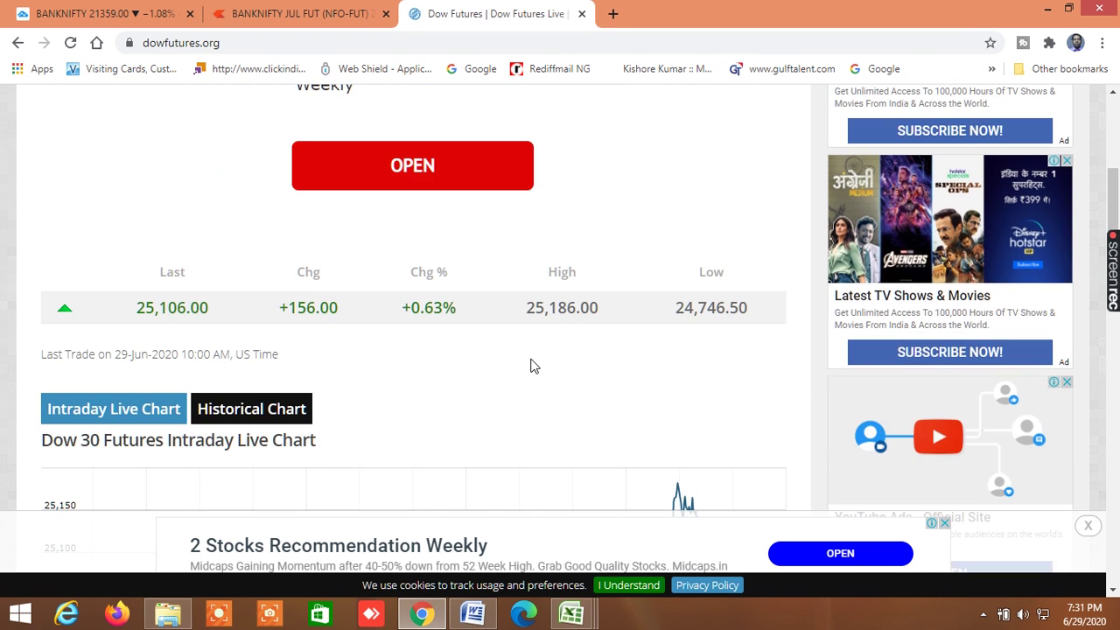